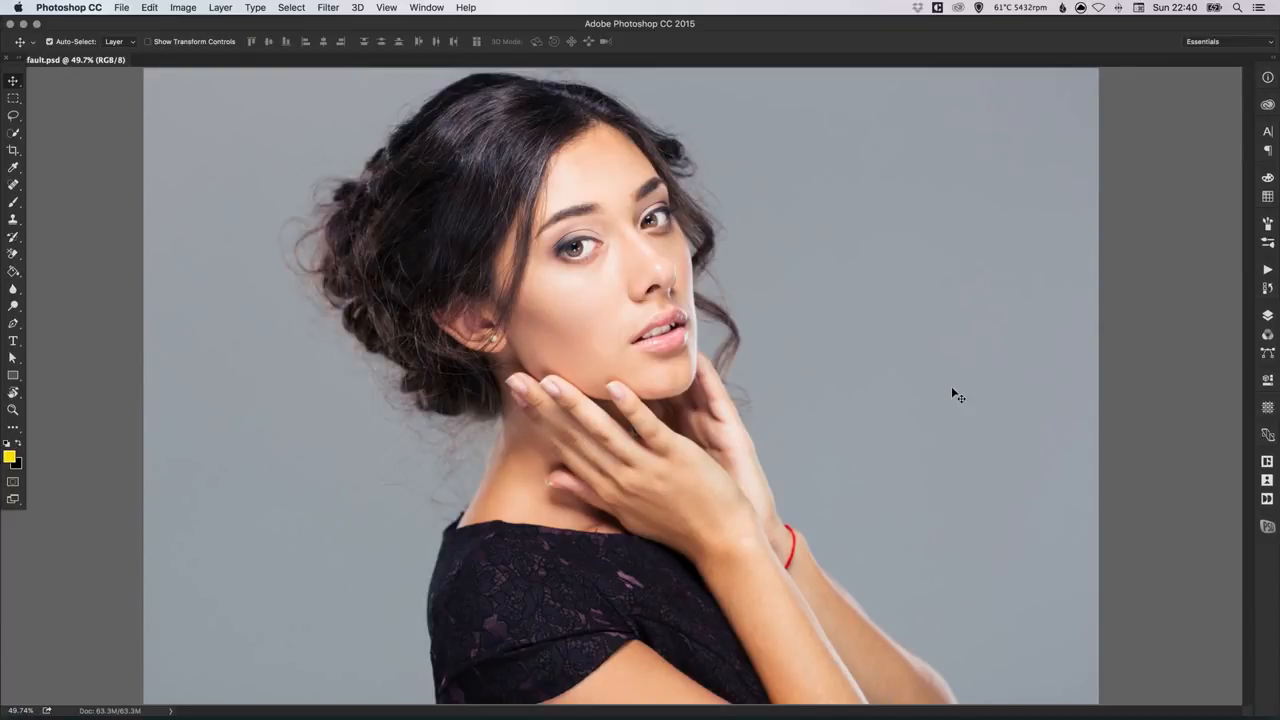
# Step: Convert the locked Background layer into a regular layer named Woman
pyautogui.click(1267, 315)
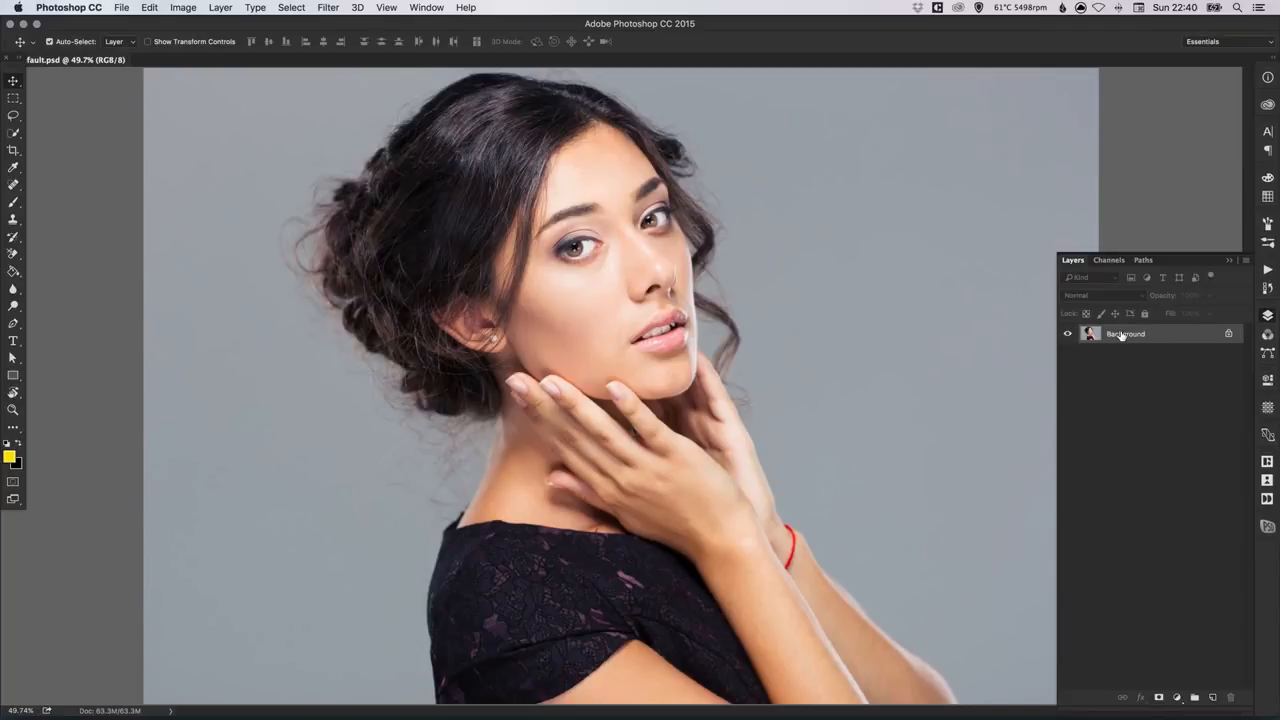
pyautogui.doubleClick(1121, 334)
pyautogui.write('Woman')
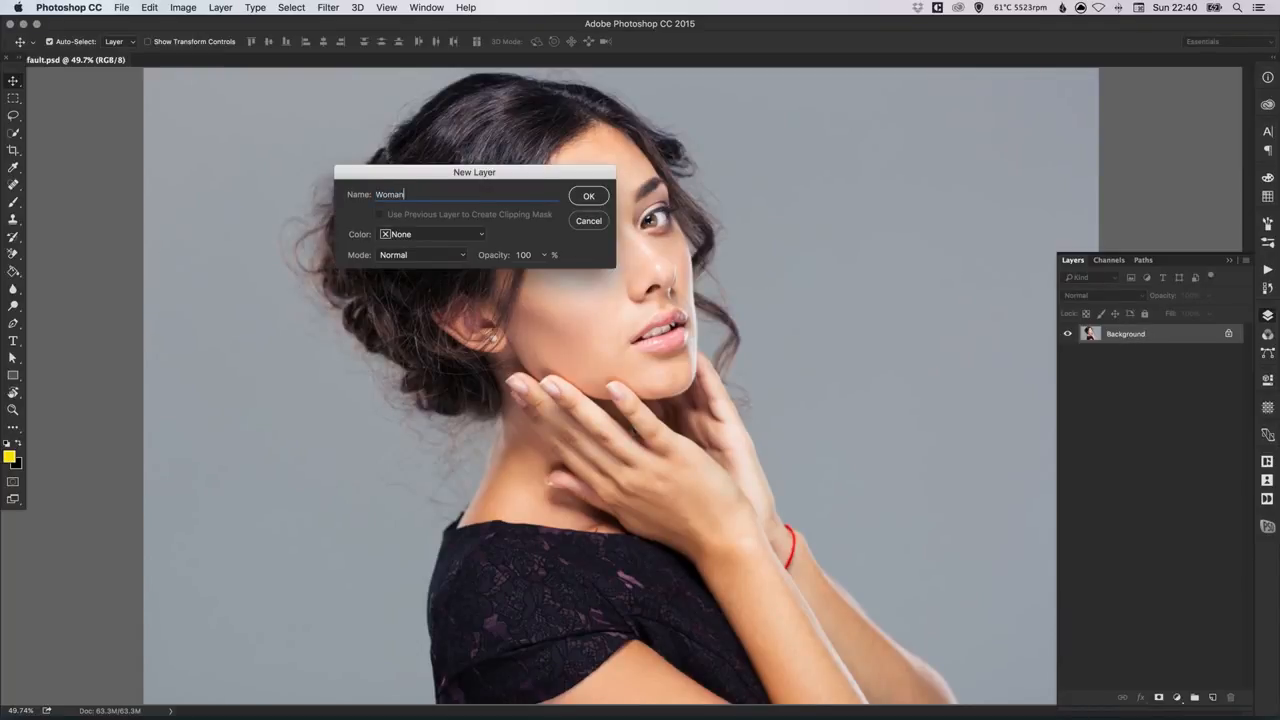
pyautogui.press('Return')
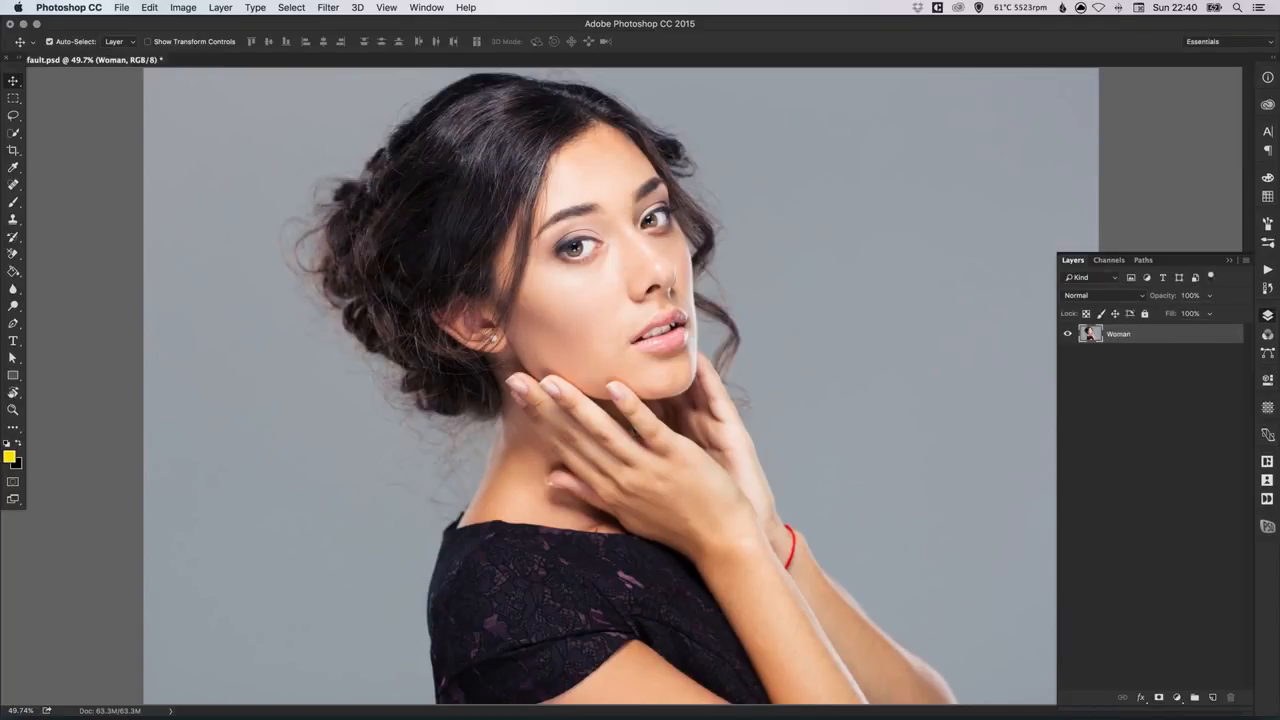
# Step: Add a new layer beneath the Woman layer and fill it with bright yellow ffde00 using the Paint Bucket
pyautogui.click(1213, 698)
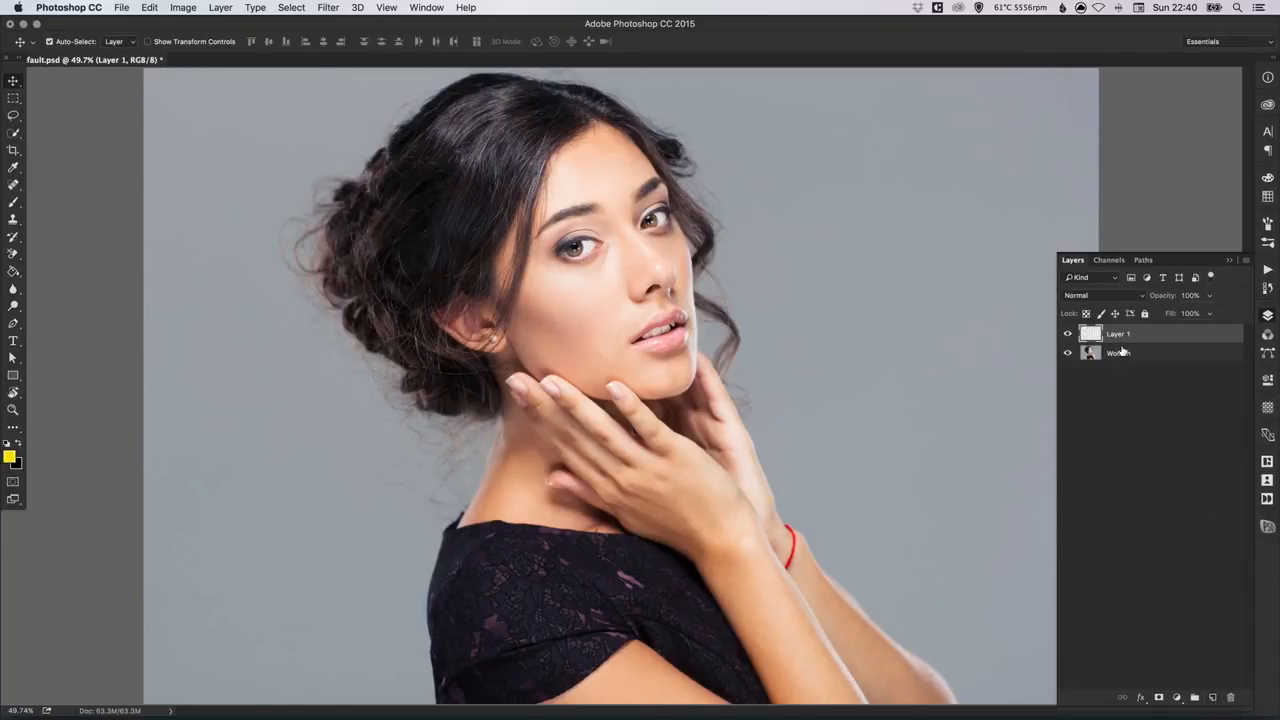
pyautogui.moveTo(1123, 336); pyautogui.dragTo(1122, 360)
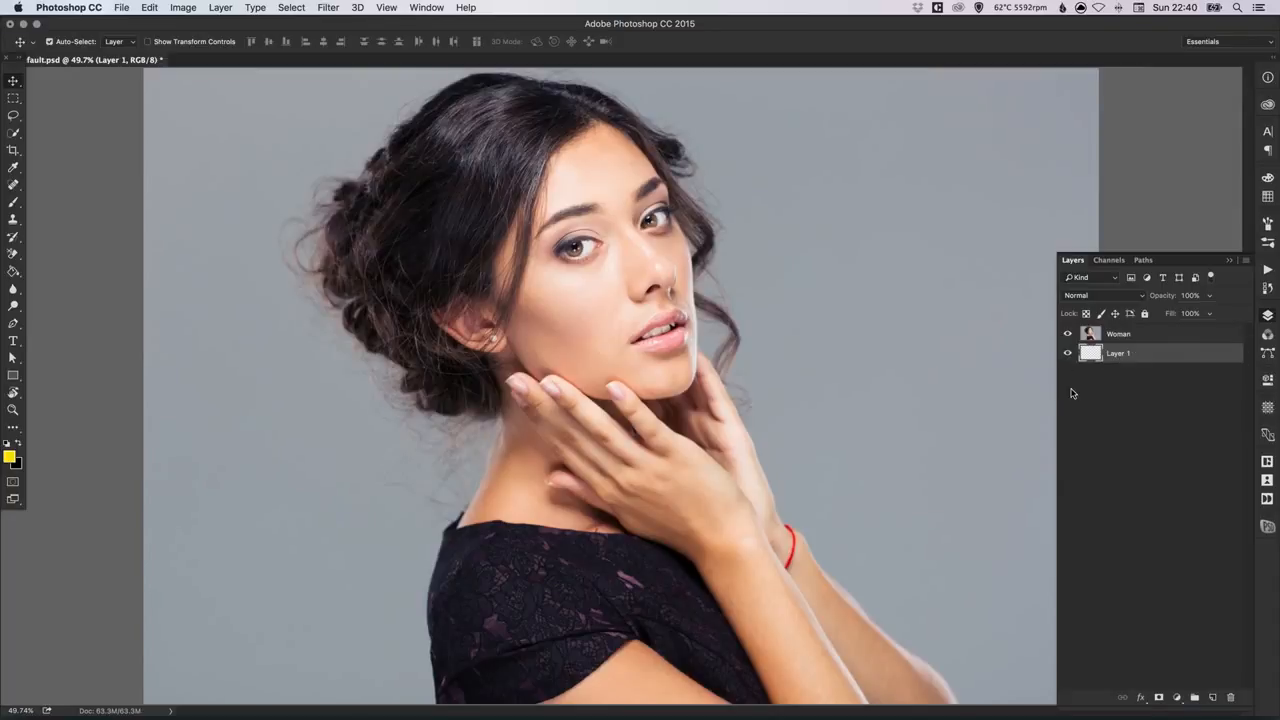
pyautogui.click(14, 273)
pyautogui.click(10, 457)
pyautogui.moveTo(462, 196); pyautogui.dragTo(479, 184)
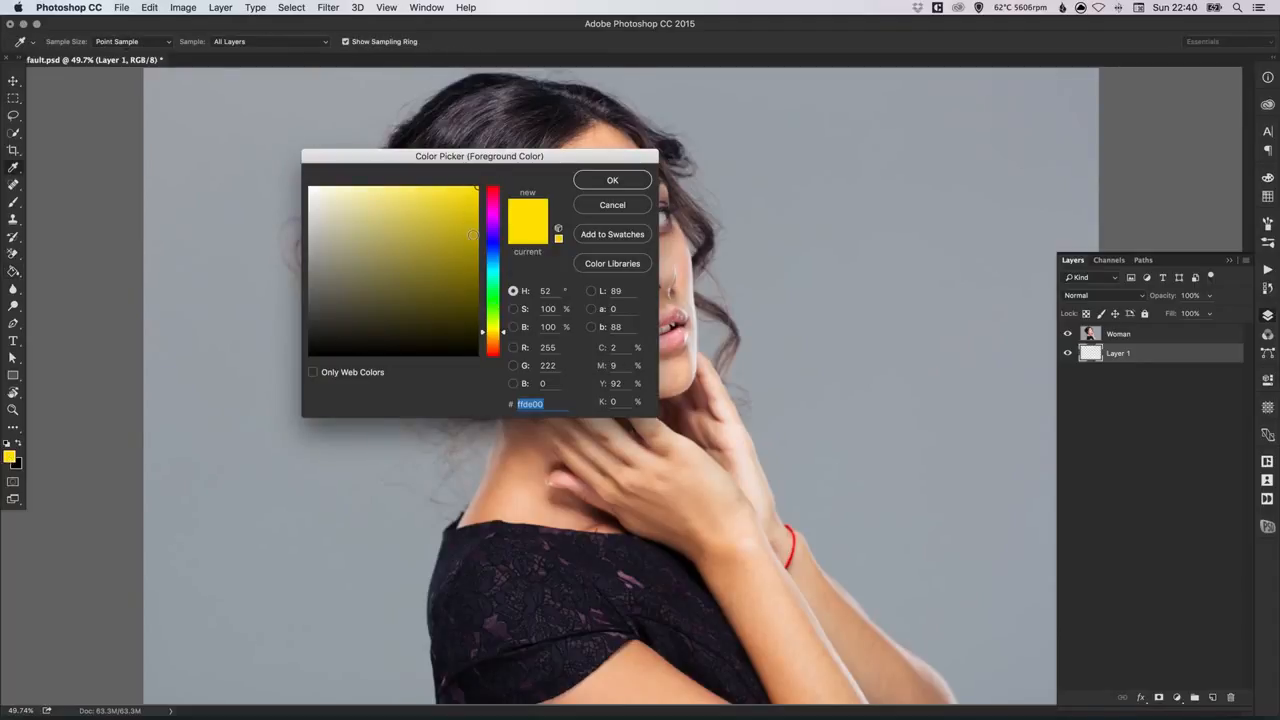
pyautogui.click(612, 181)
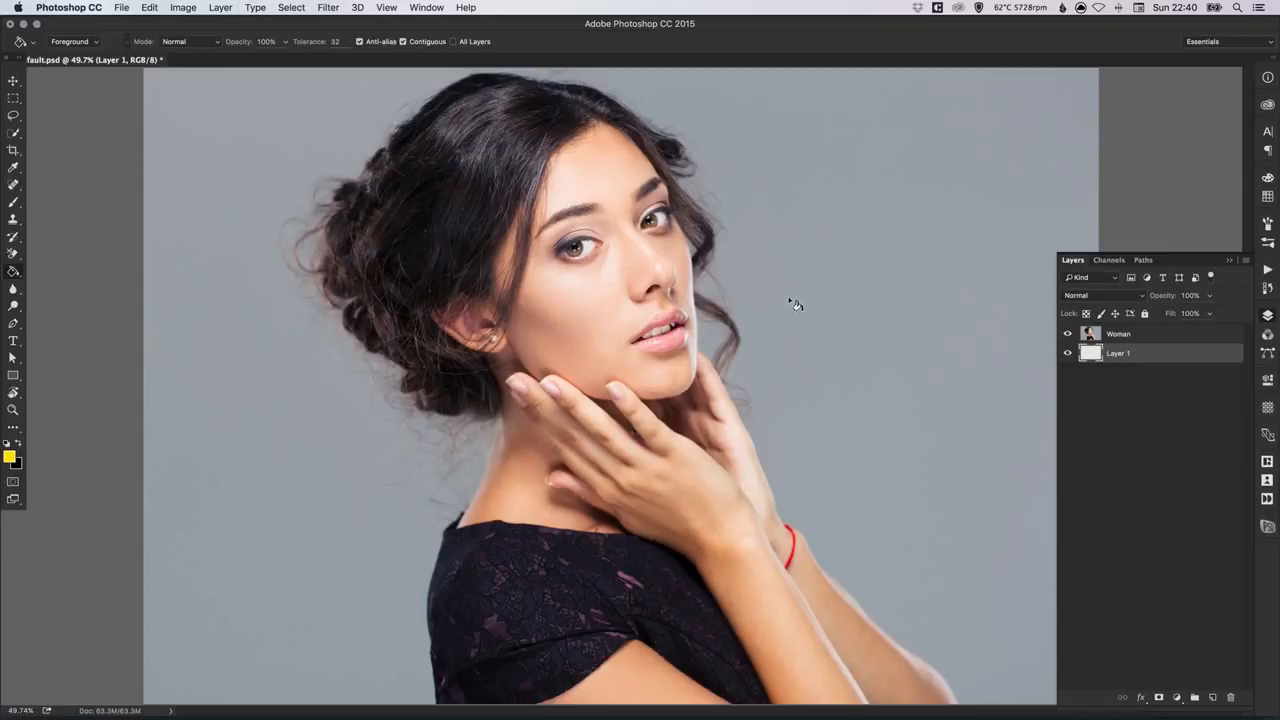
pyautogui.click(684, 332)
# Step: Rename the yellow layer as Awesome Bright Colour
pyautogui.doubleClick(1118, 354)
pyautogui.write('Awesome Brigth Colour')
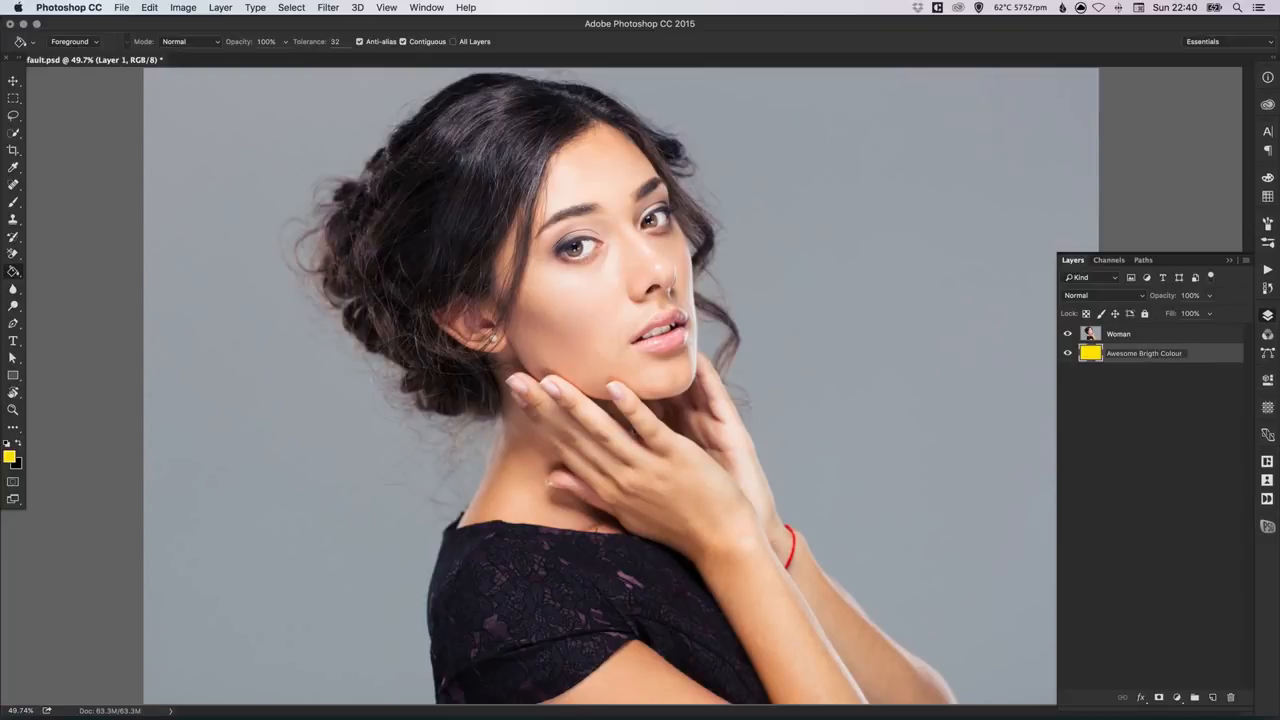
pyautogui.press('BackSpace')
pyautogui.press('BackSpace')
pyautogui.write('ight Colour')
pyautogui.press('Return')
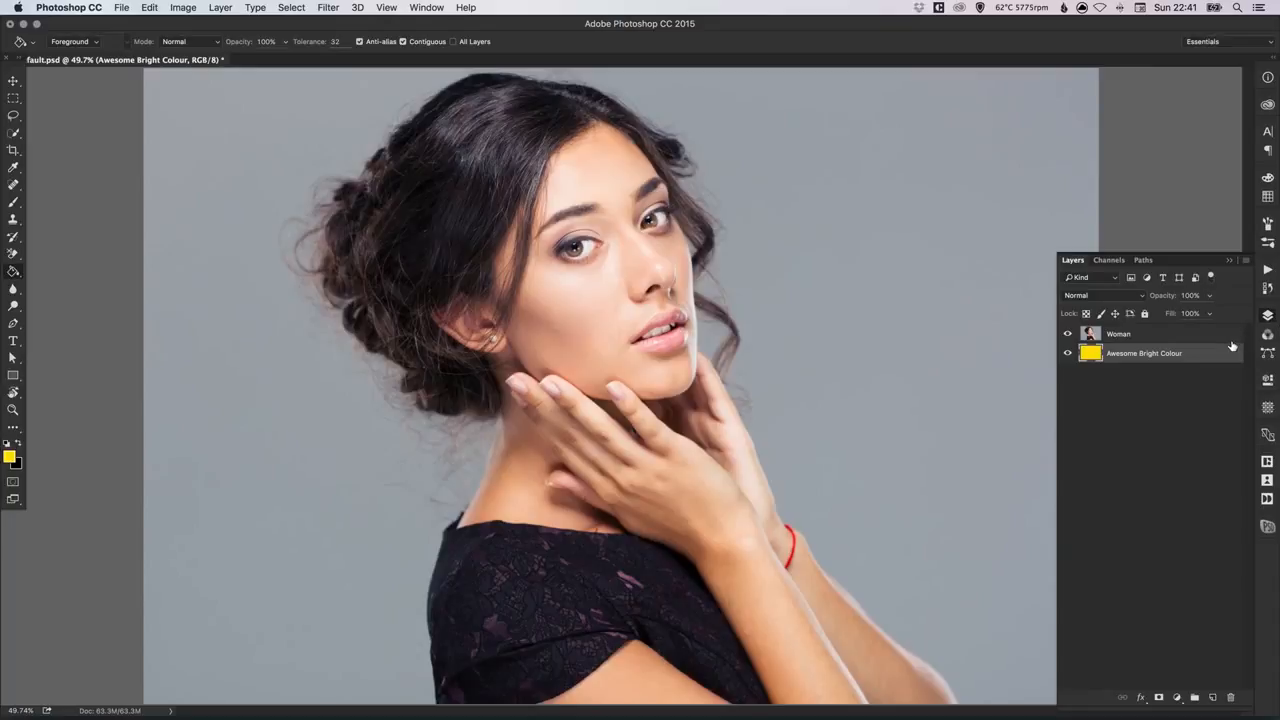
# Step: Activate the Background Eraser tool on the Woman layer and set its brush size to 700
pyautogui.click(1127, 335)
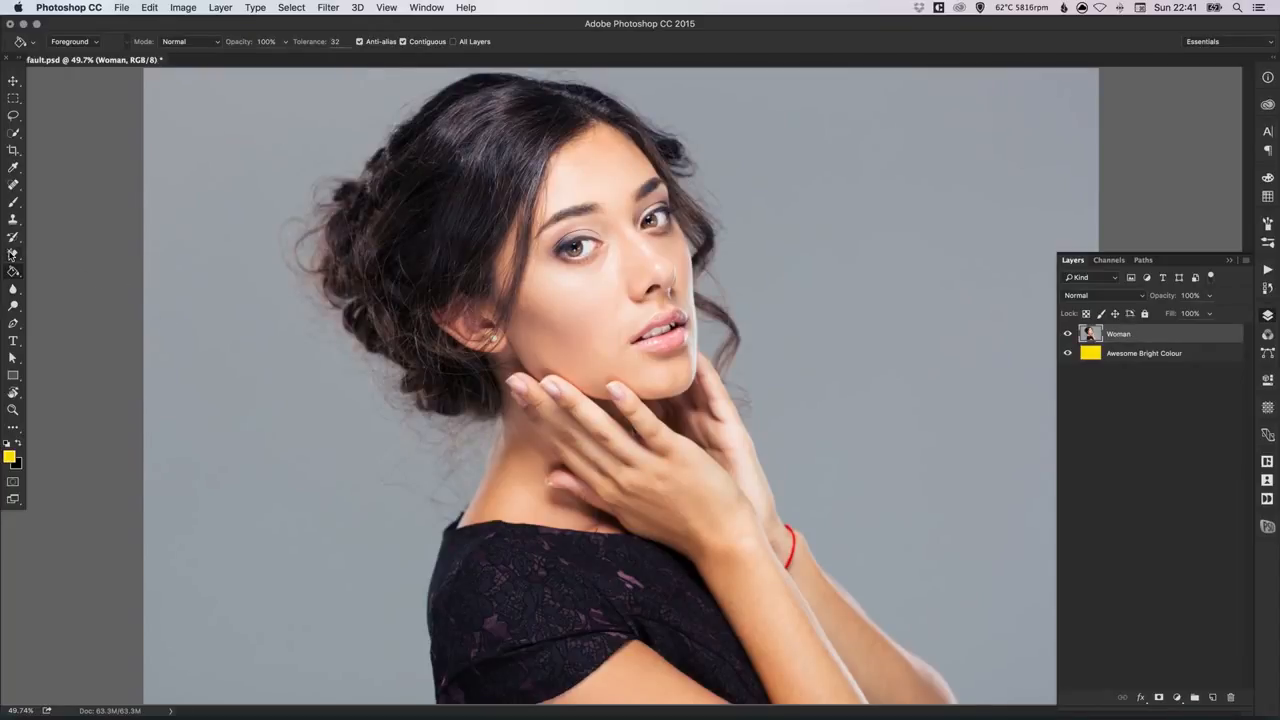
pyautogui.click(13, 256)
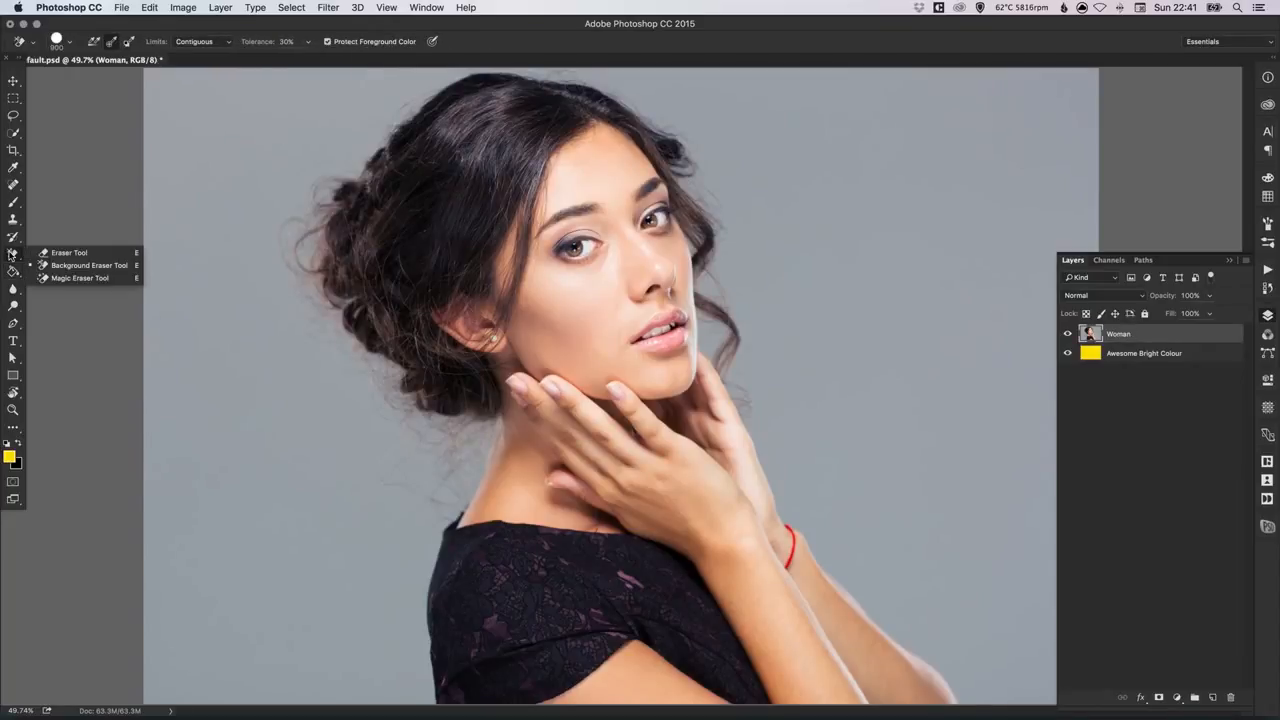
pyautogui.click(80, 268)
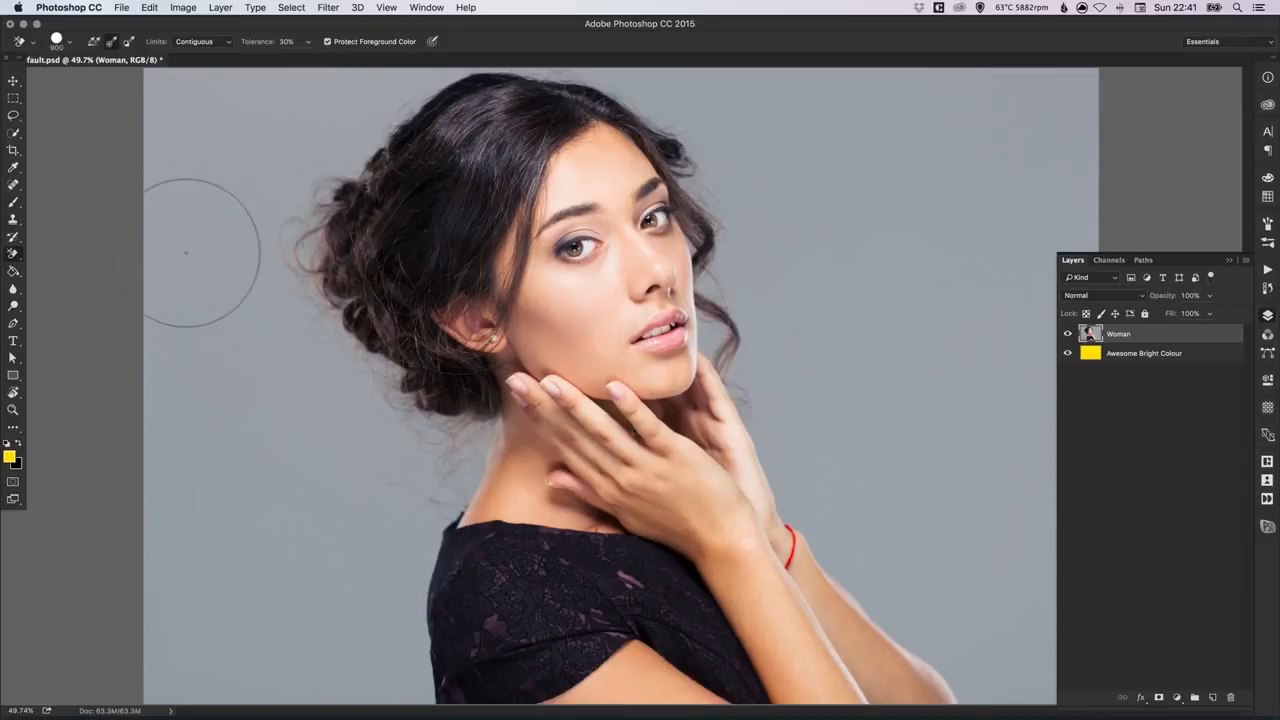
pyautogui.press('[')
pyautogui.press('[')
pyautogui.press('[')
pyautogui.press('[')
pyautogui.press('[')
pyautogui.press('[')
pyautogui.press('[')
pyautogui.press('[')
pyautogui.press(']')
pyautogui.press(']')
pyautogui.press(']')
pyautogui.press(']')
pyautogui.press(']')
pyautogui.press(']')
pyautogui.press(']')
pyautogui.press(']')
pyautogui.press(']')
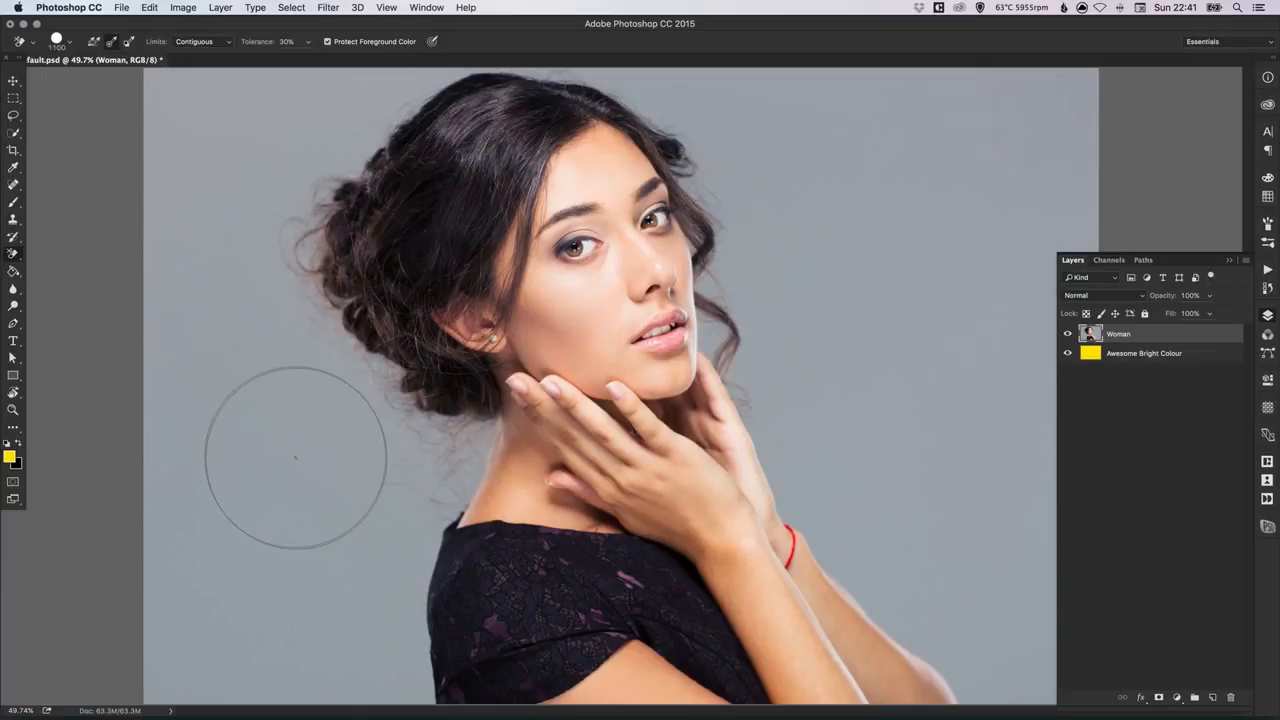
pyautogui.press('[')
pyautogui.press('[')
pyautogui.press('[')
pyautogui.press('[')
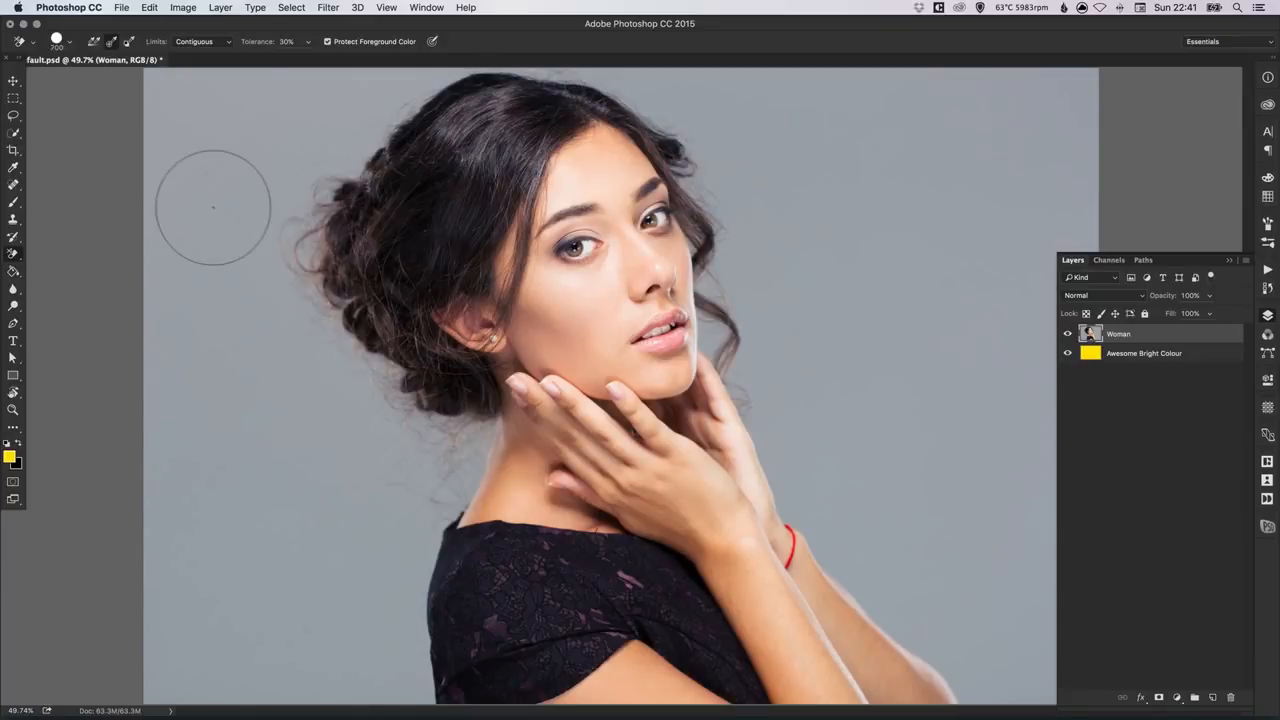
# Step: Set the Background Eraser's sampling to Once and its limits to Contiguous
pyautogui.click(111, 45)
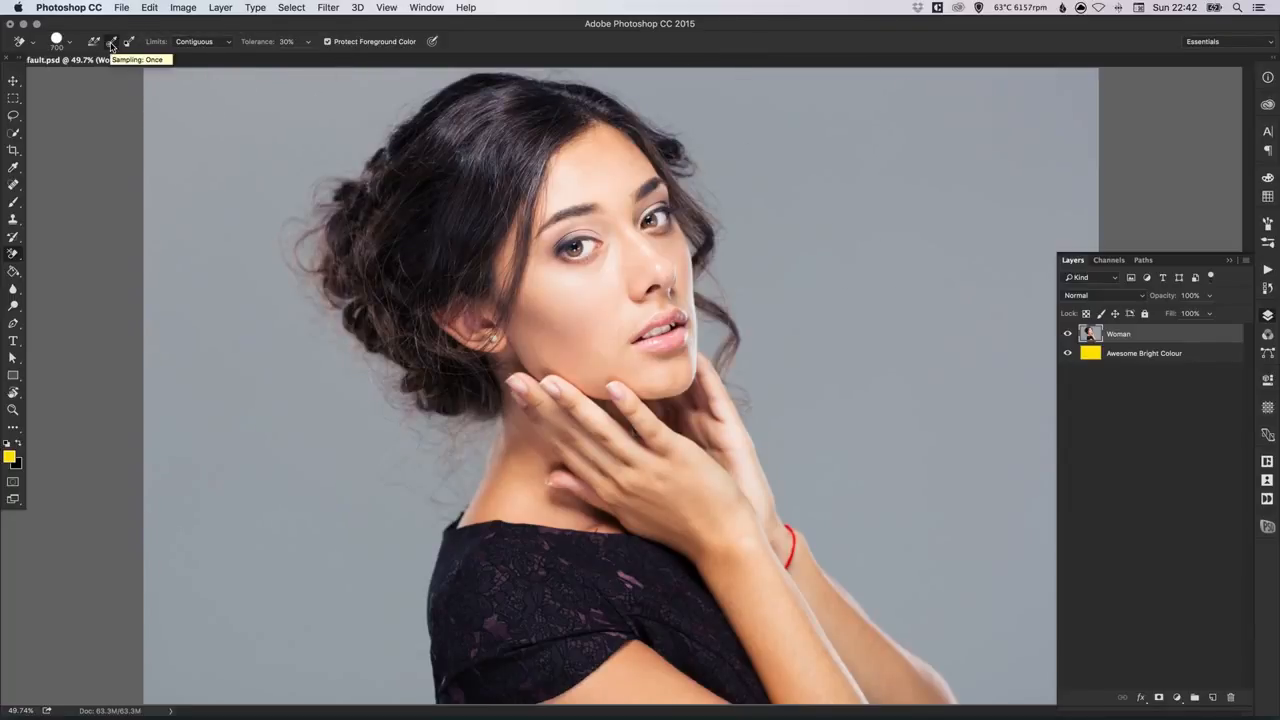
pyautogui.click(195, 43)
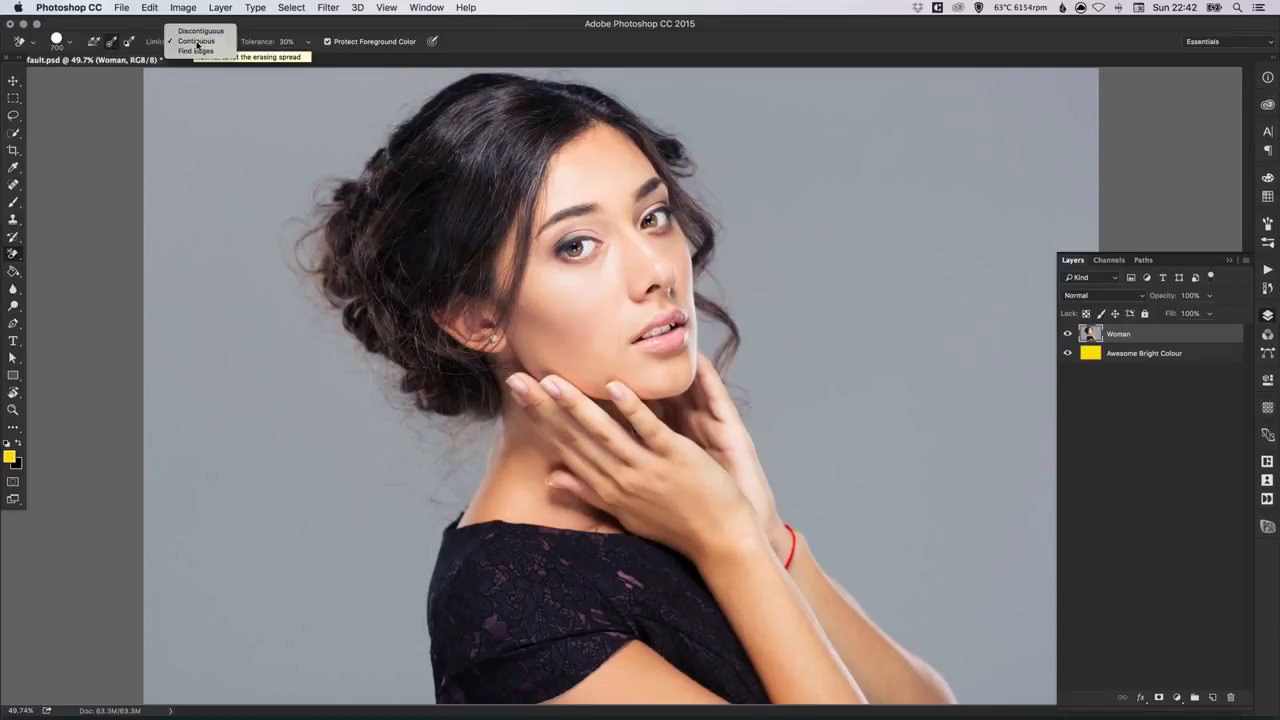
pyautogui.click(197, 42)
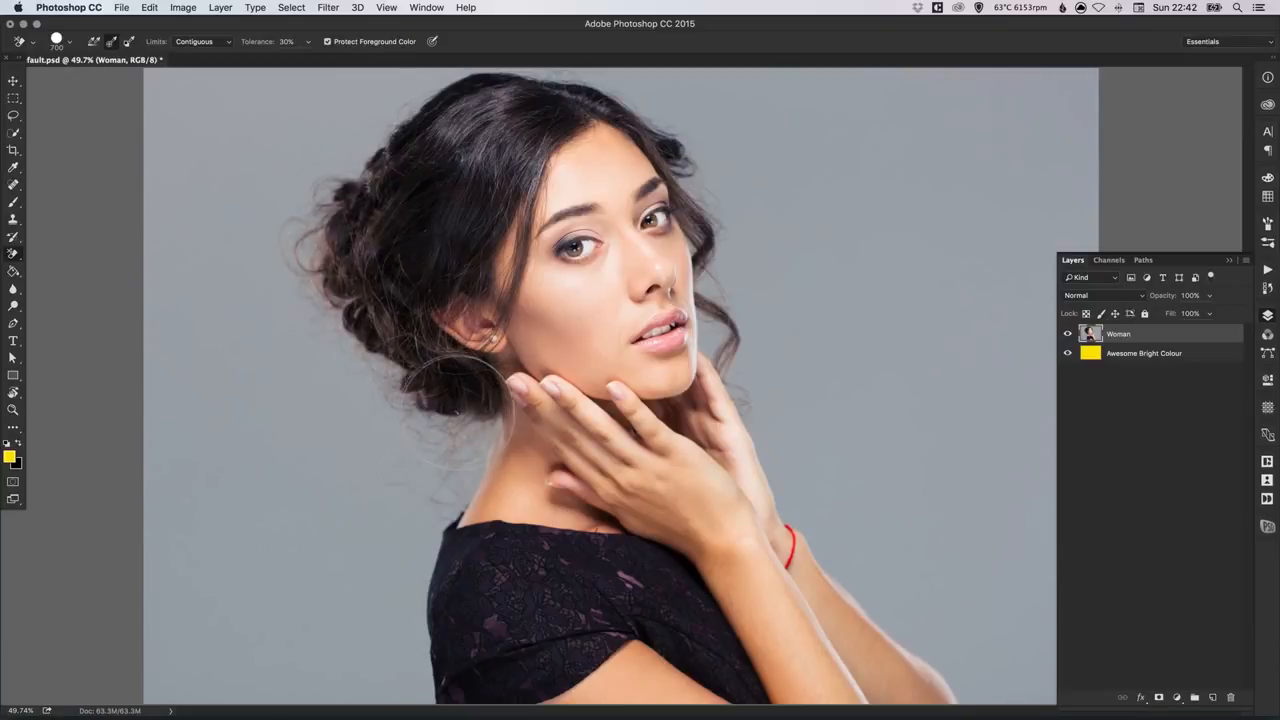
# Step: Set the Background Eraser's tolerance to 5%
pyautogui.click(290, 41)
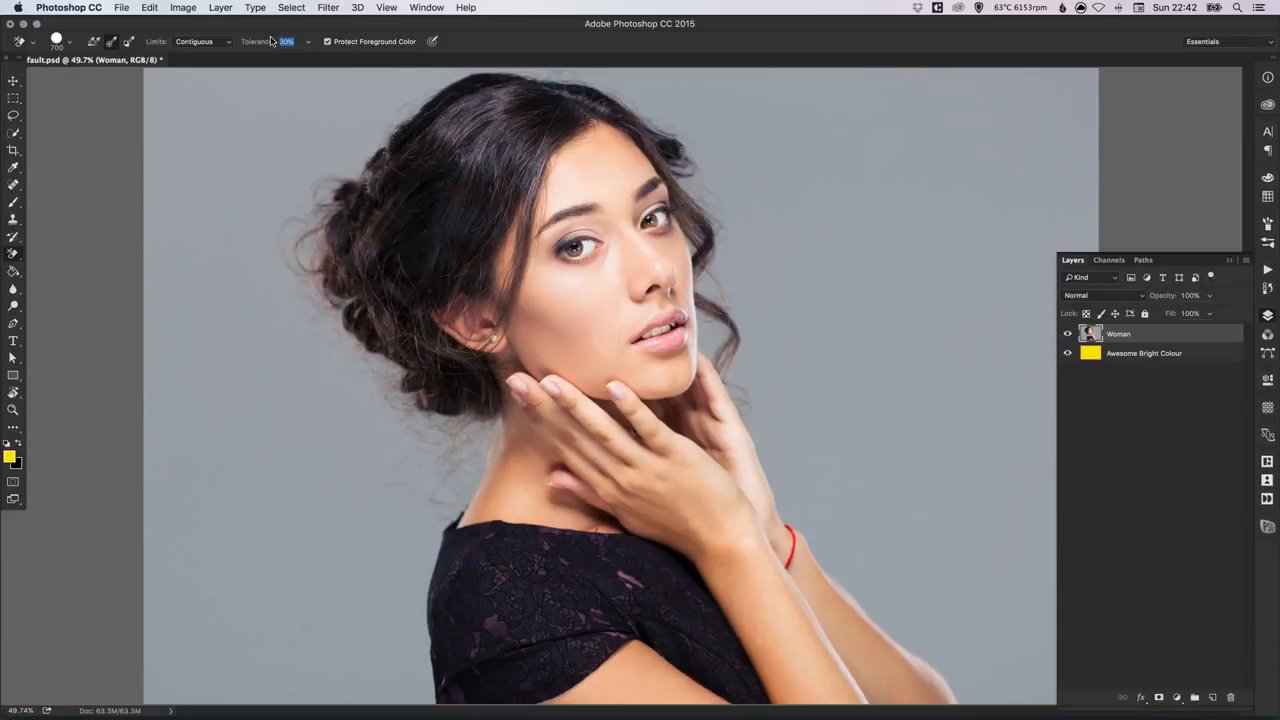
pyautogui.write('5')
pyautogui.press('Return')
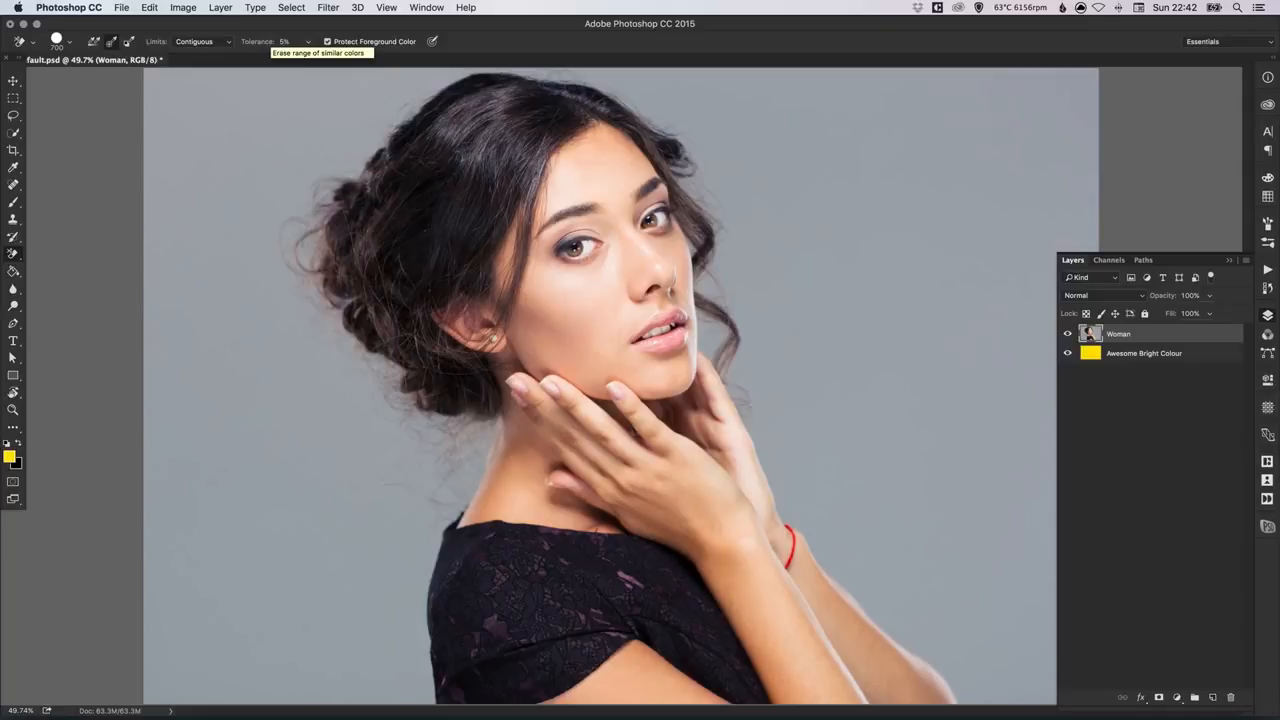
# Step: Try erasing the grey background around the back of the woman's hair at 5% tolerance
pyautogui.click(232, 131)
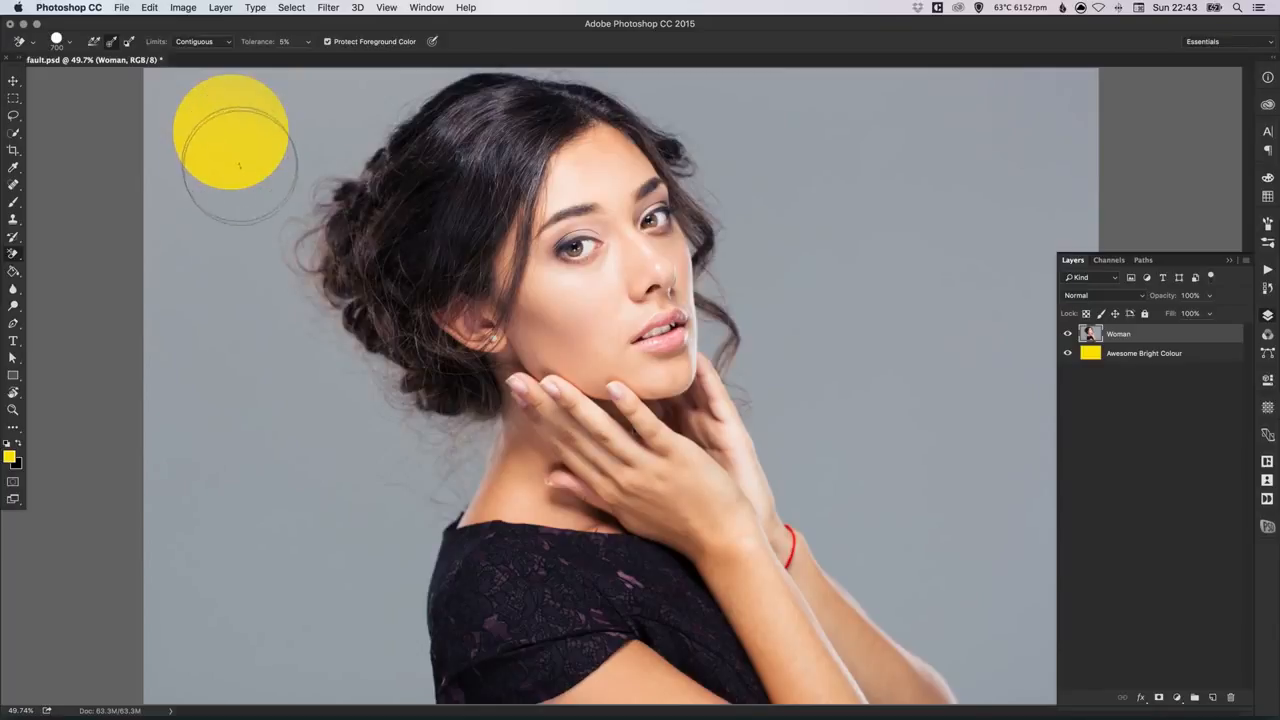
pyautogui.click(236, 210)
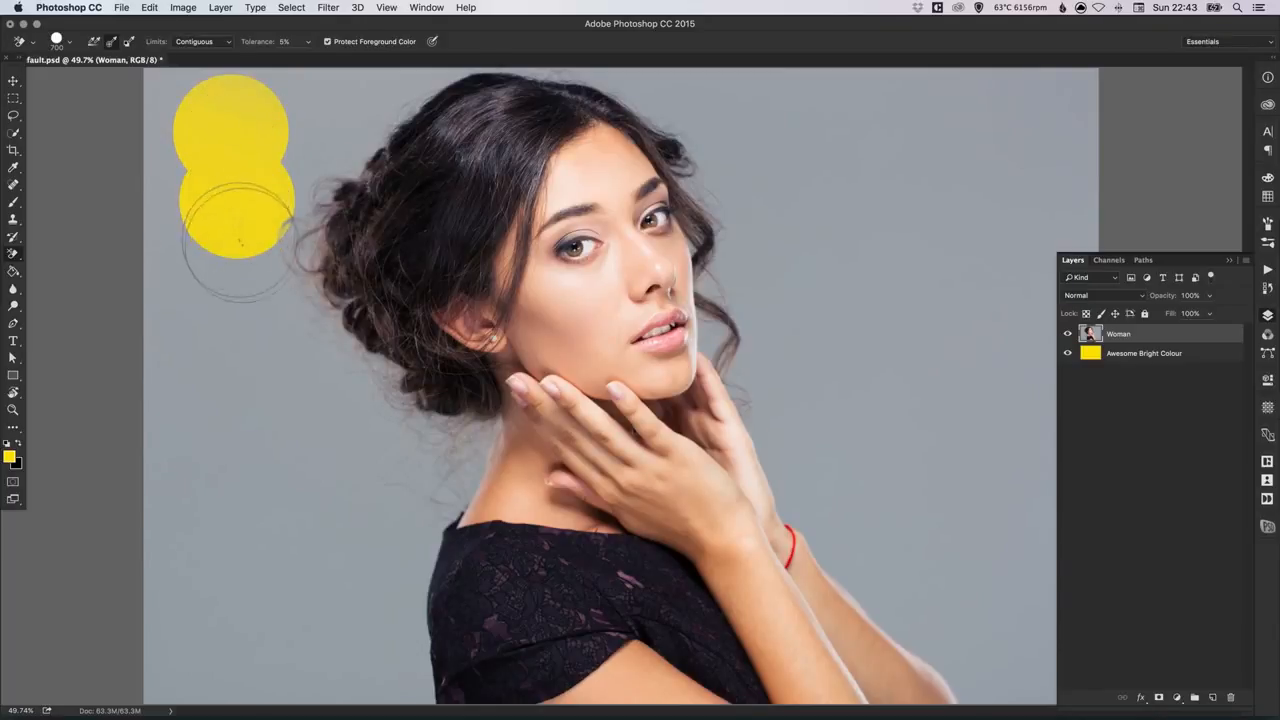
pyautogui.click(257, 278)
pyautogui.click(332, 163)
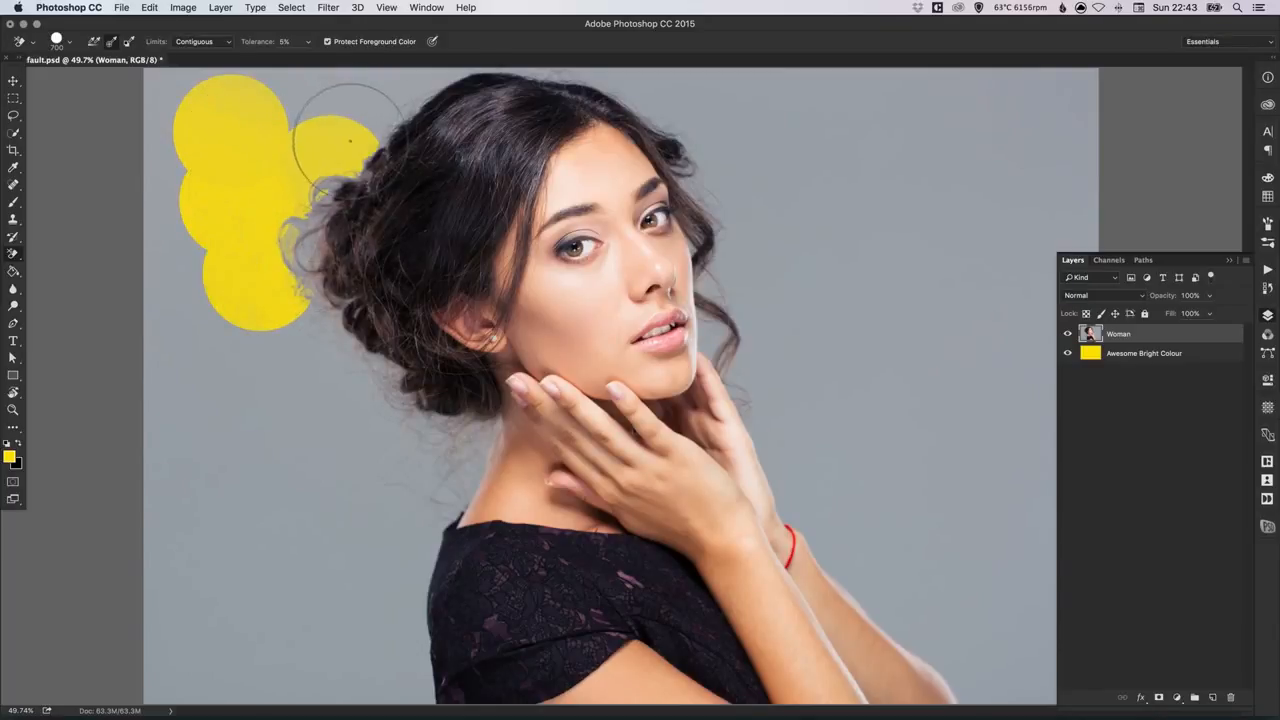
pyautogui.click(373, 95)
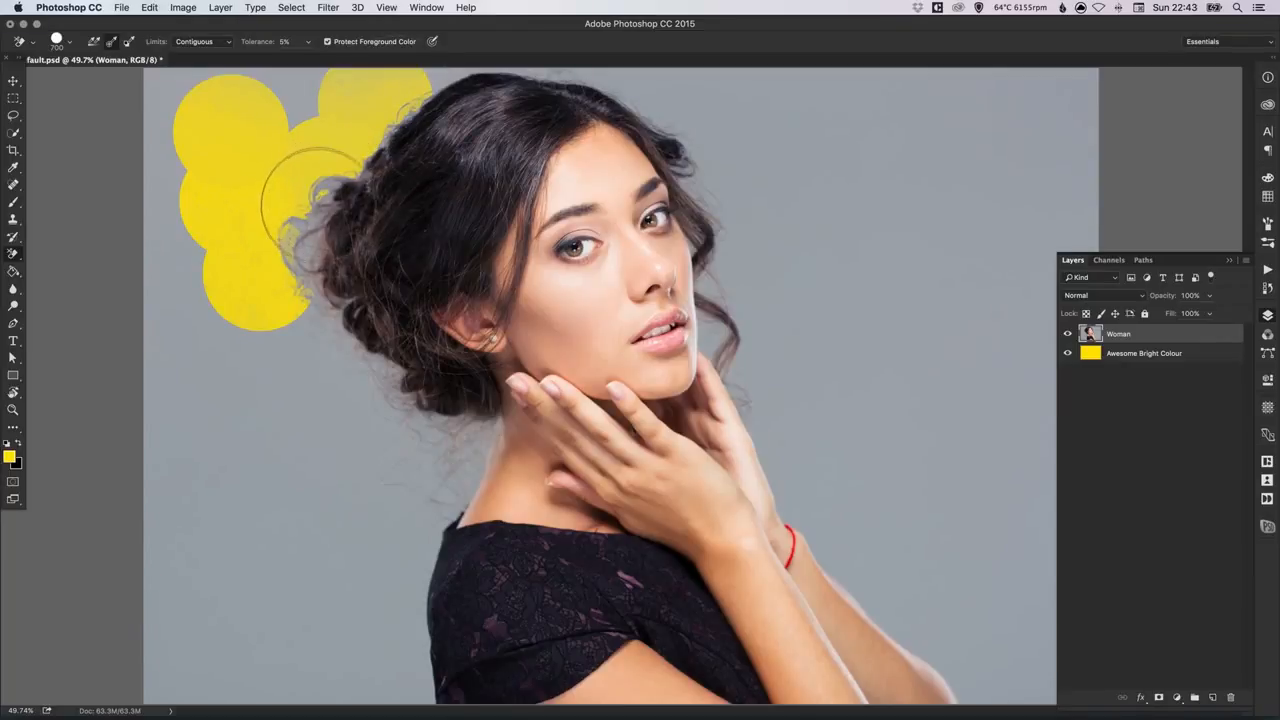
pyautogui.click(315, 319)
pyautogui.click(353, 365)
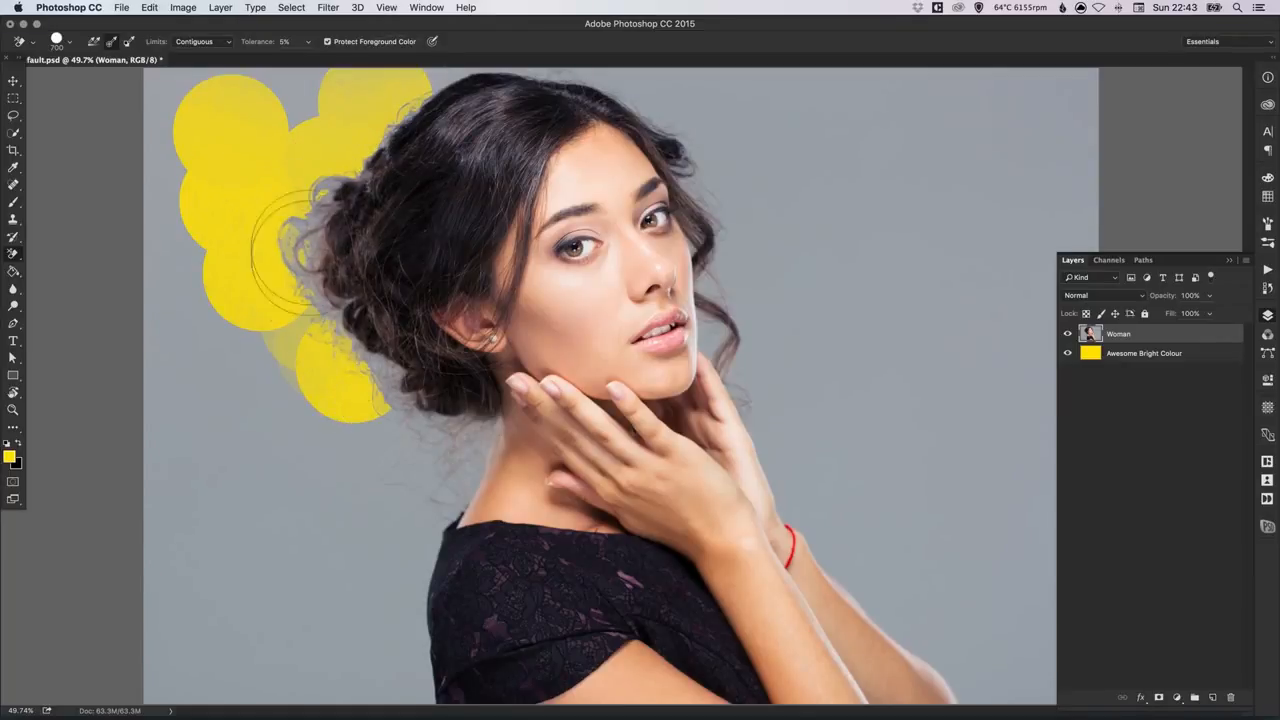
pyautogui.click(422, 435)
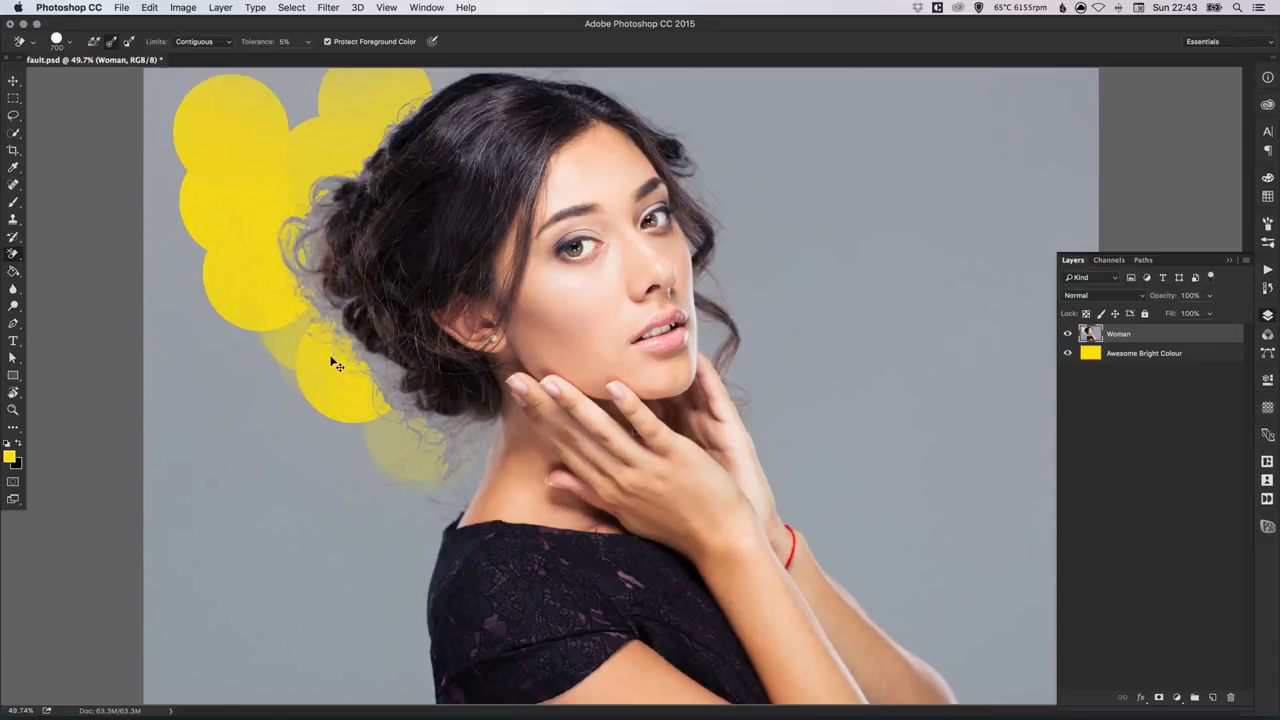
# Step: Undo the erasing strokes made at 5% tolerance
pyautogui.press('alt+super+z')
pyautogui.press('alt+super+z')
pyautogui.press('alt+super+z')
pyautogui.press('alt+super+z')
pyautogui.press('alt+super+z')
pyautogui.press('alt+super+z')
pyautogui.press('alt+super+z')
pyautogui.press('alt+super+z')
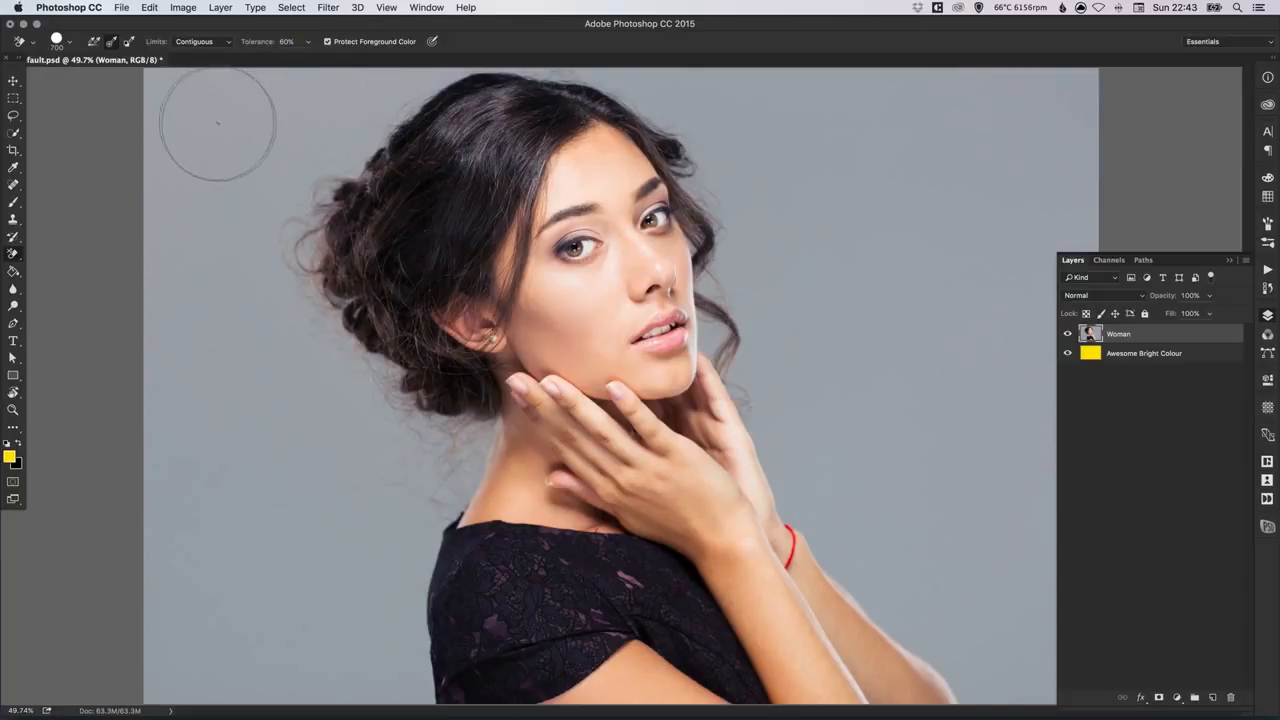
# Step: Try erasing the grey background behind the hair and neck at 60% tolerance, and undo those strokes
pyautogui.moveTo(219, 131); pyautogui.dragTo(210, 216)
pyautogui.moveTo(267, 167)
pyautogui.mouseDown()
pyautogui.moveTo(335, 118)
pyautogui.moveTo(345, 135)
pyautogui.moveTo(342, 200)
pyautogui.moveTo(357, 180)
pyautogui.moveTo(337, 215)
pyautogui.moveTo(355, 330)
pyautogui.moveTo(402, 398)
pyautogui.moveTo(439, 405)
pyautogui.moveTo(457, 628)
pyautogui.moveTo(457, 545)
pyautogui.moveTo(527, 410)
pyautogui.moveTo(465, 482)
pyautogui.moveTo(485, 320)
pyautogui.mouseUp()
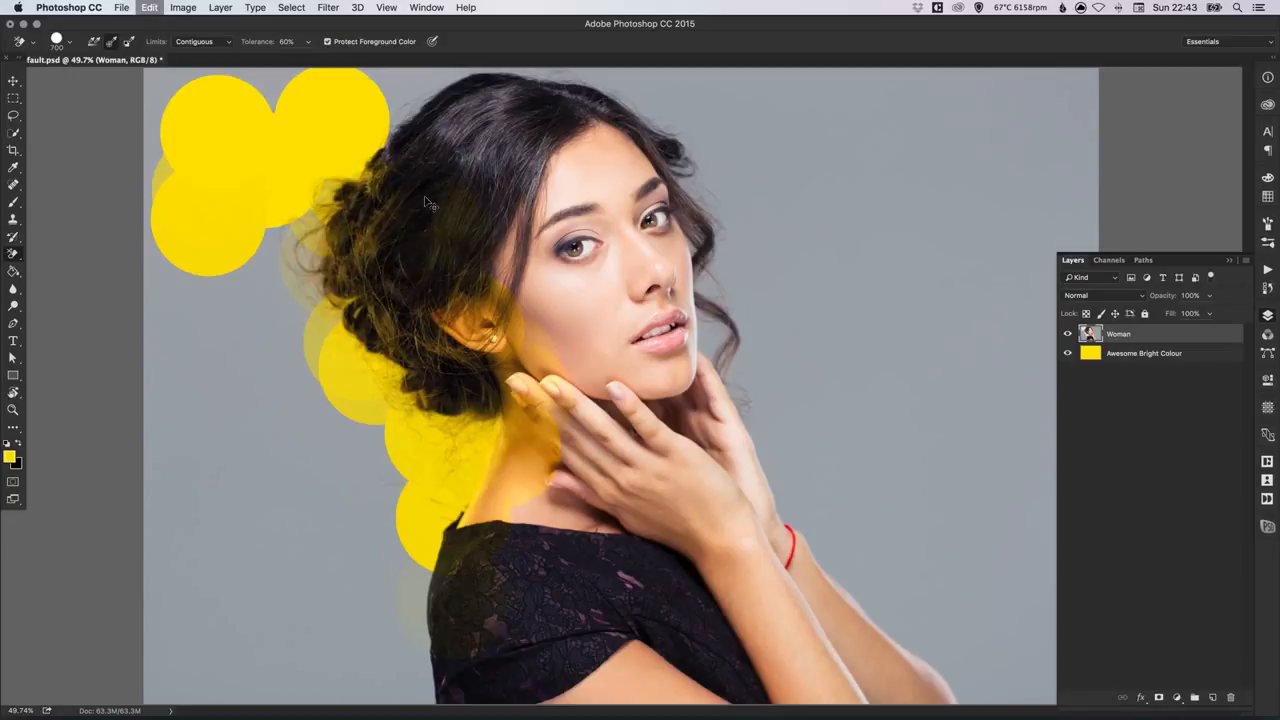
pyautogui.press('super+z')
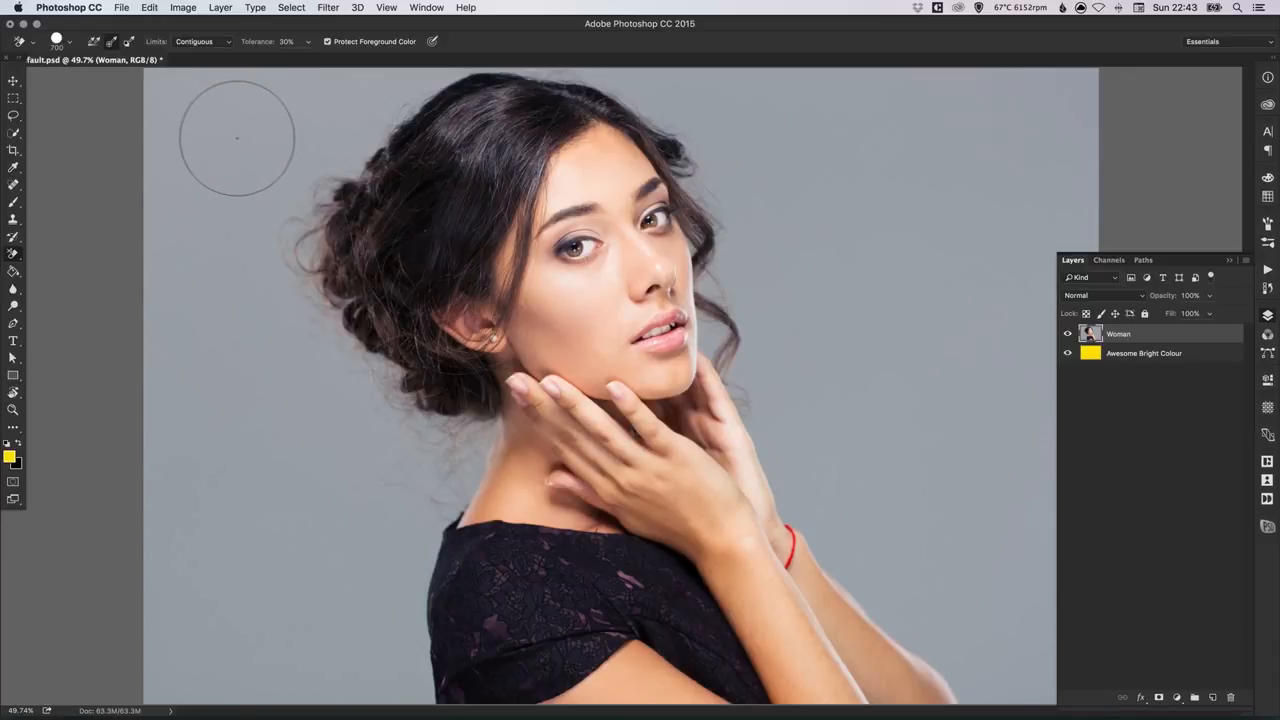
# Step: Erase the grey background all around the woman with the Background Eraser at 30% tolerance
pyautogui.moveTo(226, 138)
pyautogui.mouseDown()
pyautogui.moveTo(152, 140)
pyautogui.moveTo(163, 255)
pyautogui.moveTo(278, 86)
pyautogui.moveTo(220, 110)
pyautogui.moveTo(214, 194)
pyautogui.moveTo(315, 177)
pyautogui.moveTo(300, 243)
pyautogui.moveTo(316, 240)
pyautogui.moveTo(340, 140)
pyautogui.moveTo(435, 55)
pyautogui.moveTo(405, 50)
pyautogui.moveTo(376, 72)
pyautogui.moveTo(356, 60)
pyautogui.moveTo(335, 76)
pyautogui.moveTo(340, 66)
pyautogui.moveTo(310, 222)
pyautogui.moveTo(311, 353)
pyautogui.moveTo(327, 340)
pyautogui.moveTo(337, 367)
pyautogui.moveTo(325, 340)
pyautogui.moveTo(385, 405)
pyautogui.moveTo(450, 440)
pyautogui.moveTo(447, 486)
pyautogui.moveTo(410, 560)
pyautogui.moveTo(385, 712)
pyautogui.moveTo(305, 530)
pyautogui.moveTo(360, 513)
pyautogui.moveTo(160, 205)
pyautogui.moveTo(223, 327)
pyautogui.moveTo(158, 457)
pyautogui.moveTo(332, 547)
pyautogui.mouseUp()
pyautogui.moveTo(362, 115)
pyautogui.mouseDown()
pyautogui.moveTo(494, 58)
pyautogui.moveTo(635, 84)
pyautogui.moveTo(688, 121)
pyautogui.moveTo(682, 101)
pyautogui.moveTo(749, 217)
pyautogui.moveTo(725, 251)
pyautogui.moveTo(759, 492)
pyautogui.moveTo(808, 571)
pyautogui.moveTo(829, 543)
pyautogui.mouseUp()
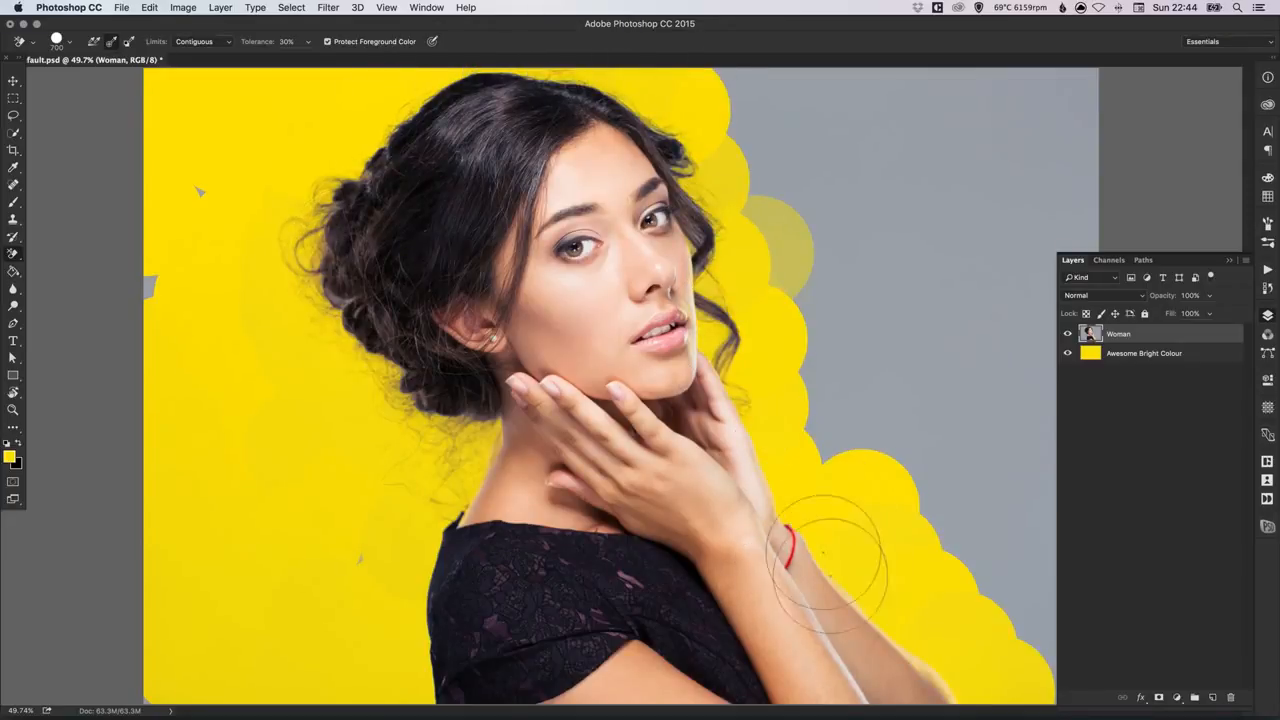
pyautogui.moveTo(730, 272)
pyautogui.mouseDown()
pyautogui.moveTo(700, 100)
pyautogui.moveTo(790, 130)
pyautogui.moveTo(845, 310)
pyautogui.moveTo(829, 457)
pyautogui.moveTo(860, 100)
pyautogui.moveTo(871, 194)
pyautogui.moveTo(920, 300)
pyautogui.moveTo(957, 451)
pyautogui.moveTo(980, 597)
pyautogui.moveTo(900, 70)
pyautogui.mouseUp()
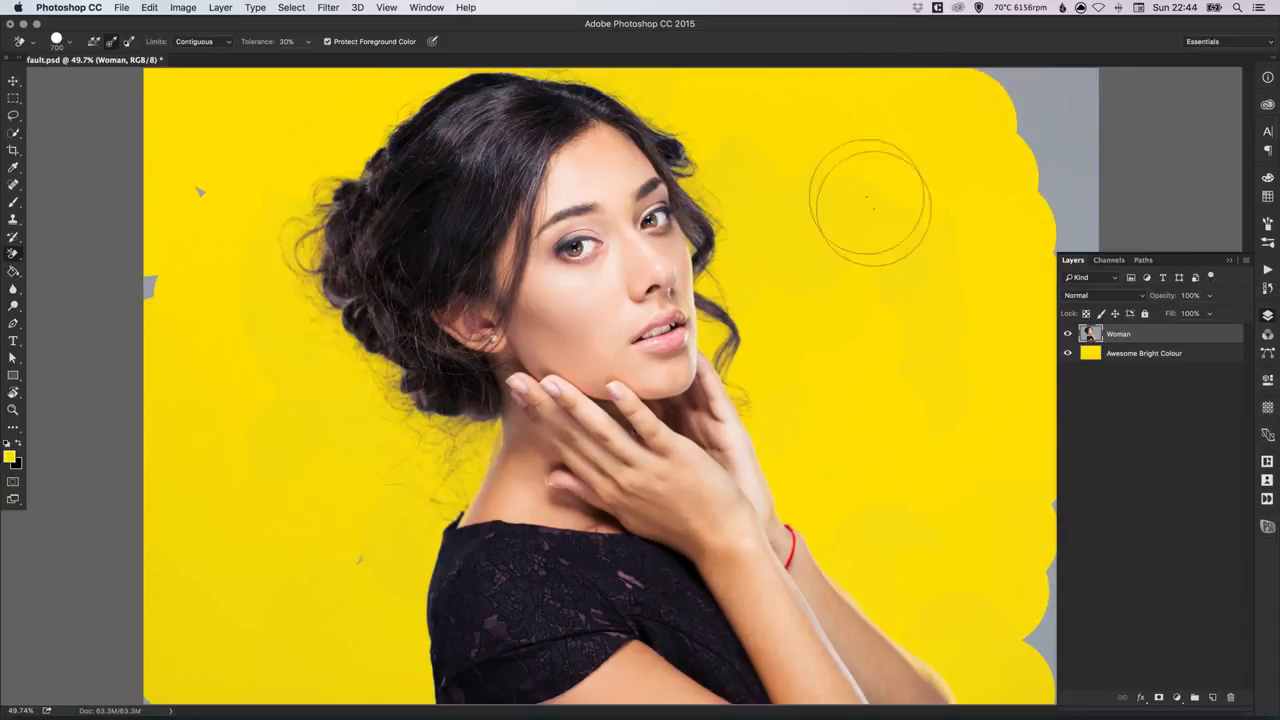
pyautogui.moveTo(1005, 630)
pyautogui.mouseDown()
pyautogui.moveTo(1020, 520)
pyautogui.moveTo(1014, 200)
pyautogui.mouseUp()
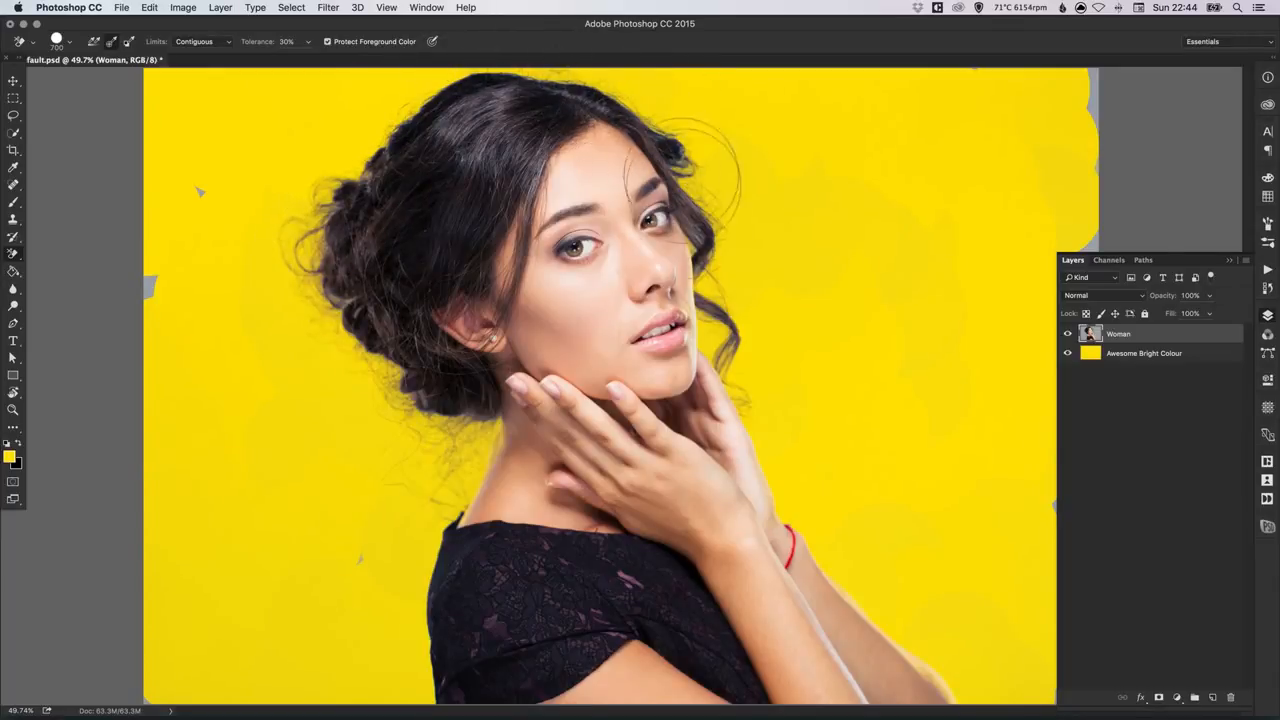
pyautogui.press('space')
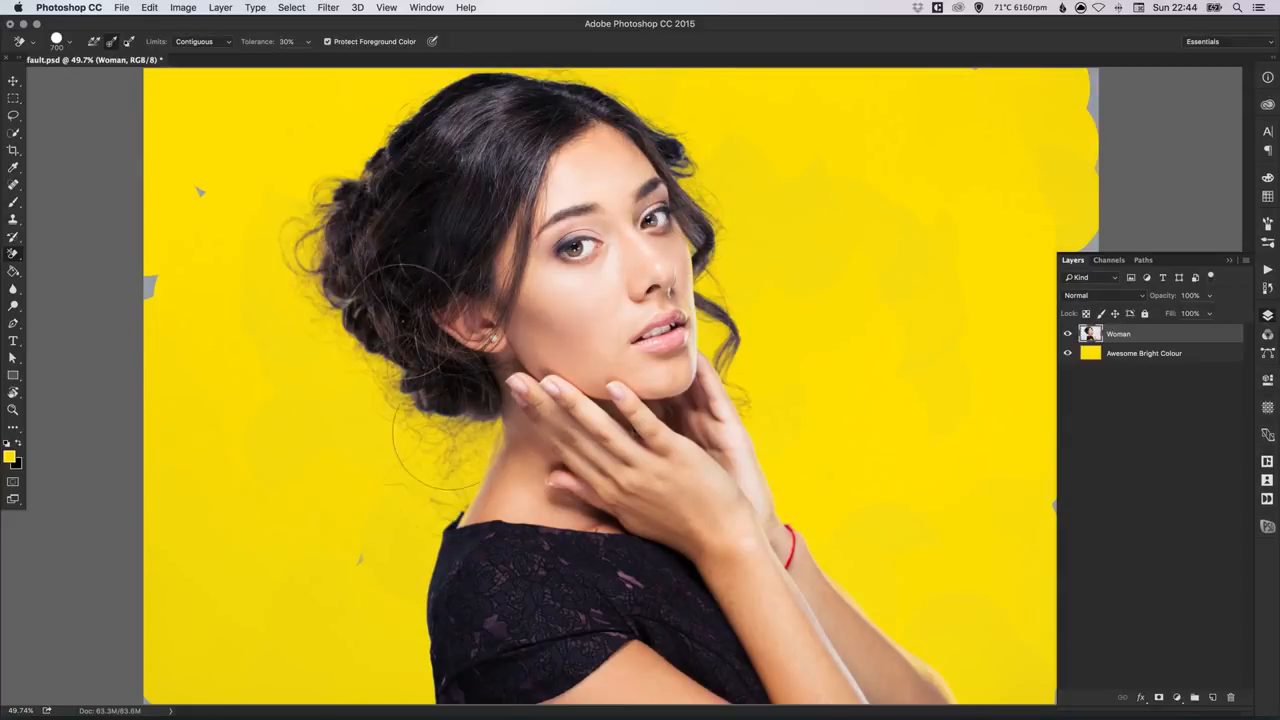
# Step: Erase the leftover grey patches across the backdrop with the regular Eraser tool, enlarging its brush to 800
pyautogui.click(13, 255)
pyautogui.click(77, 255)
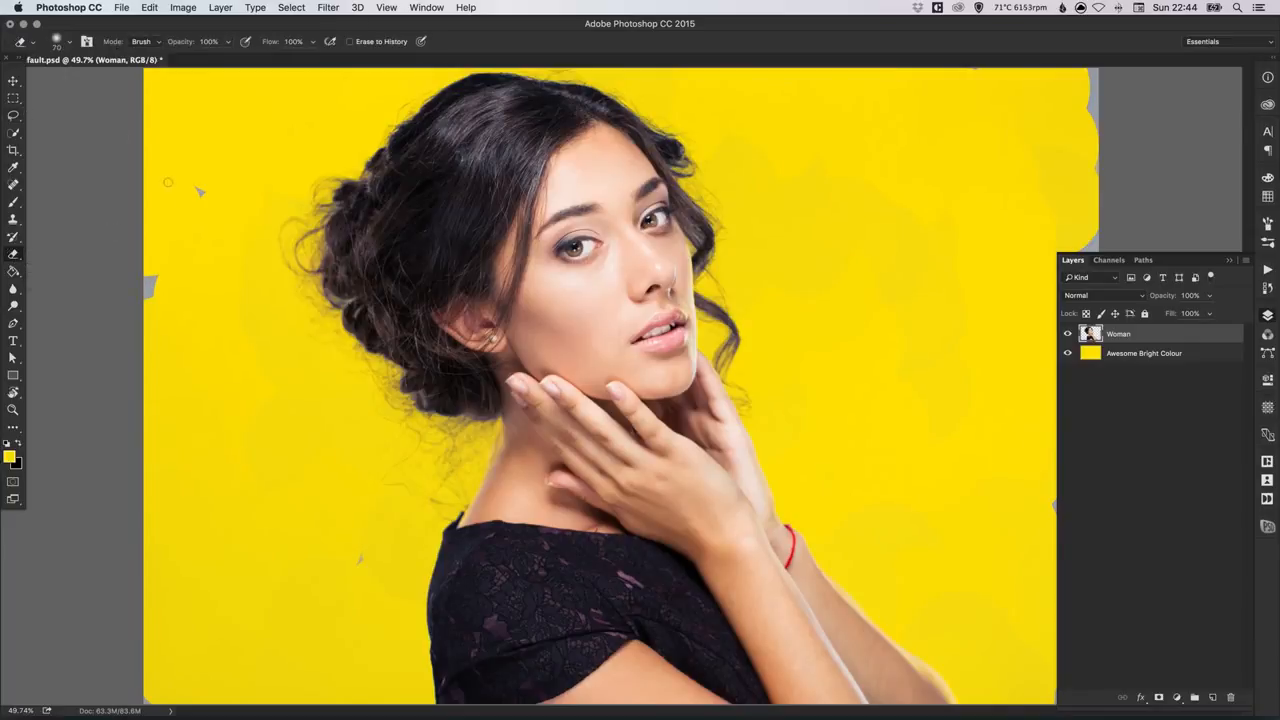
pyautogui.moveTo(202, 180)
pyautogui.mouseDown()
pyautogui.moveTo(150, 290)
pyautogui.moveTo(217, 702)
pyautogui.moveTo(214, 667)
pyautogui.moveTo(172, 688)
pyautogui.mouseUp()
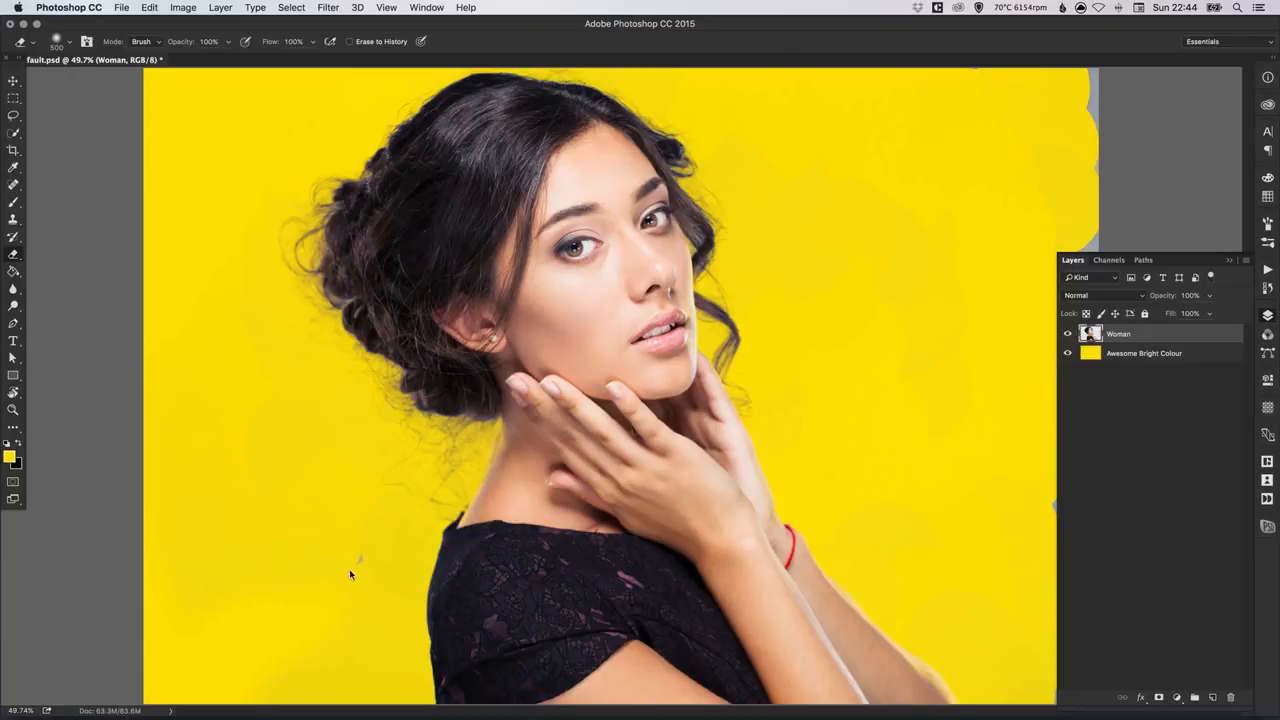
pyautogui.press(']')
pyautogui.press(']')
pyautogui.moveTo(316, 478)
pyautogui.mouseDown()
pyautogui.moveTo(234, 398)
pyautogui.moveTo(196, 177)
pyautogui.moveTo(236, 195)
pyautogui.moveTo(231, 166)
pyautogui.moveTo(281, 153)
pyautogui.mouseUp()
pyautogui.moveTo(879, 96)
pyautogui.mouseDown()
pyautogui.moveTo(894, 100)
pyautogui.moveTo(817, 134)
pyautogui.moveTo(754, 110)
pyautogui.moveTo(763, 169)
pyautogui.mouseUp()
pyautogui.moveTo(1010, 288)
pyautogui.mouseDown()
pyautogui.moveTo(955, 226)
pyautogui.moveTo(1020, 88)
pyautogui.moveTo(1078, 210)
pyautogui.mouseUp()
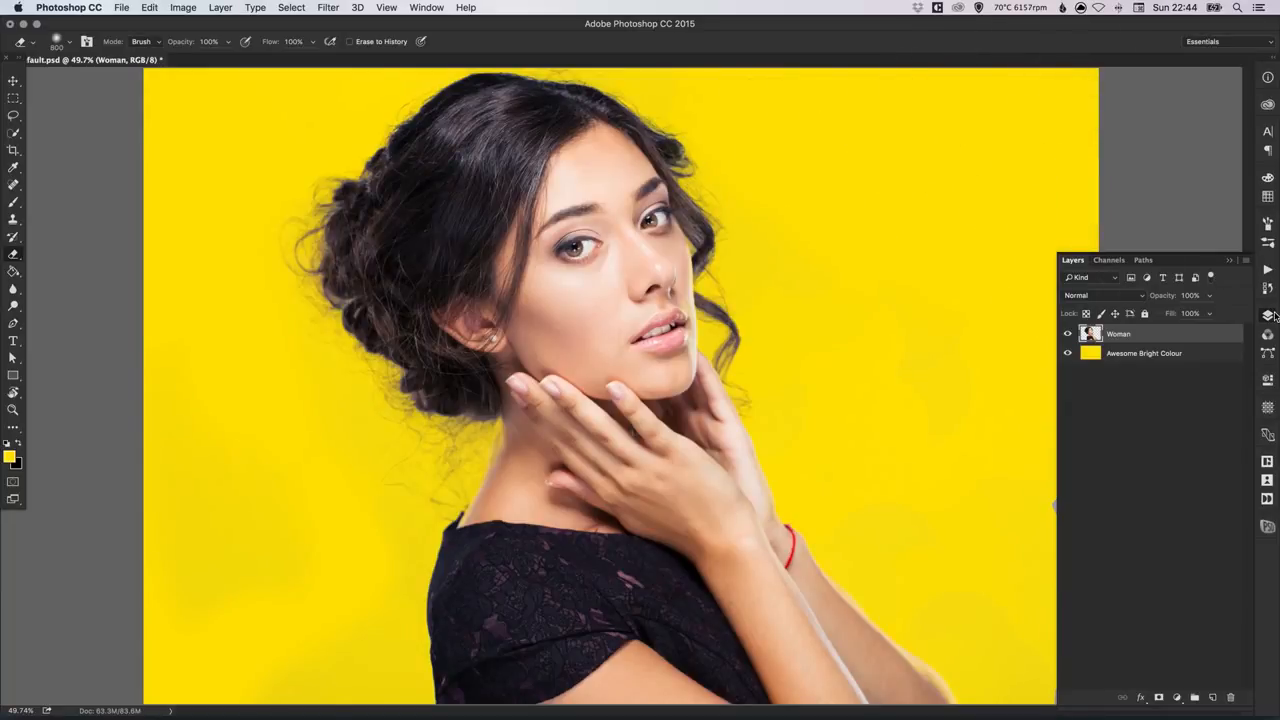
# Step: Examine the cut-out edges of the woman's hair, face and arms at 100% zoom against the yellow backdrop
pyautogui.click(1264, 316)
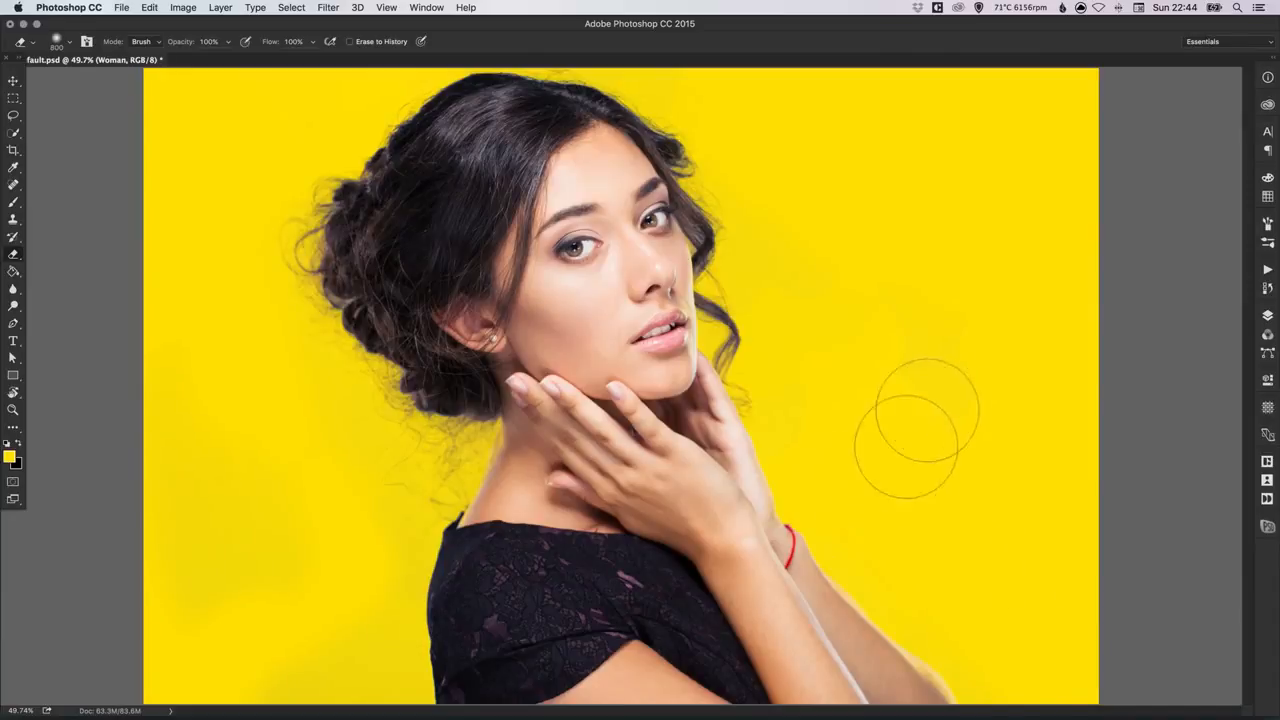
pyautogui.press('v')
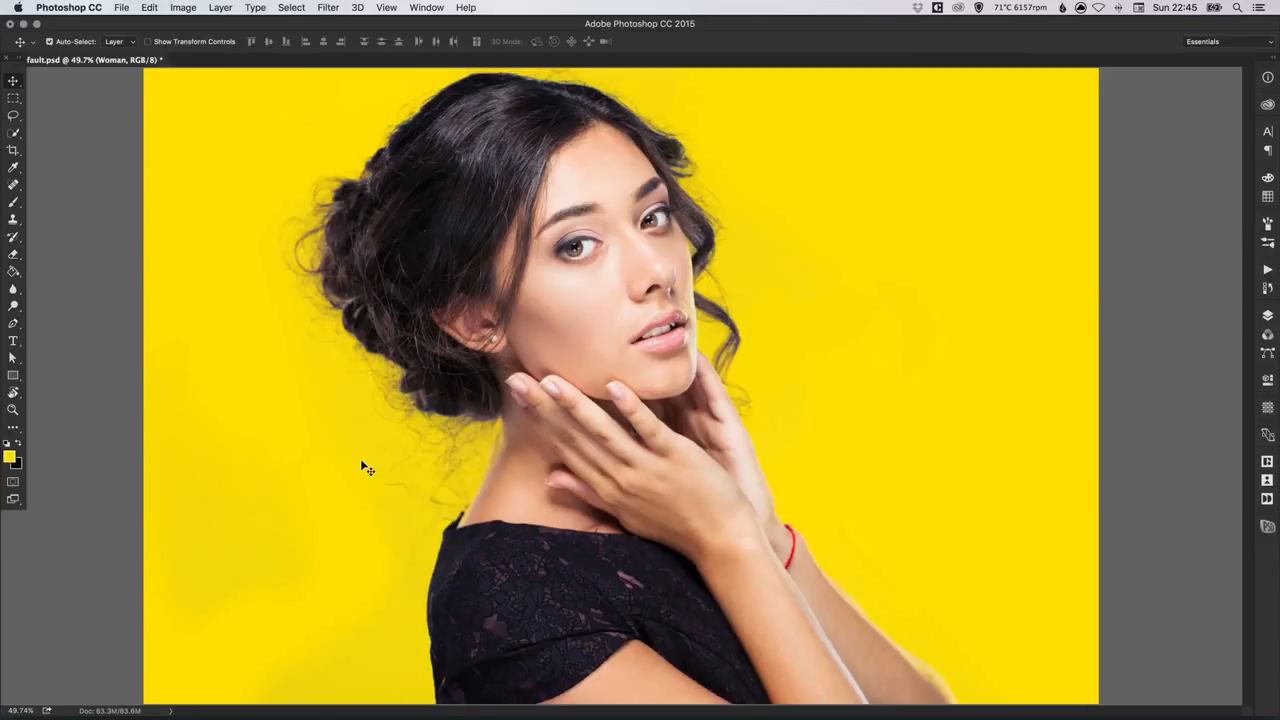
pyautogui.press('super+plus')
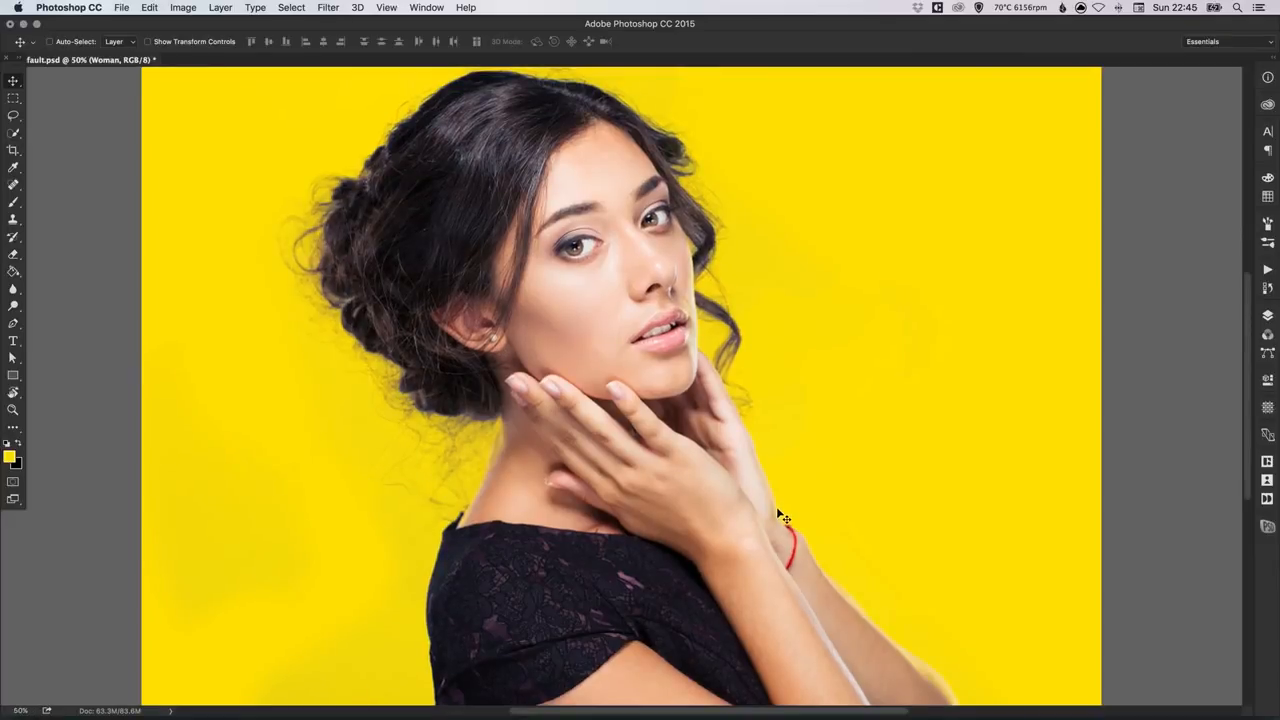
pyautogui.press('super+plus')
pyautogui.press('super+plus')
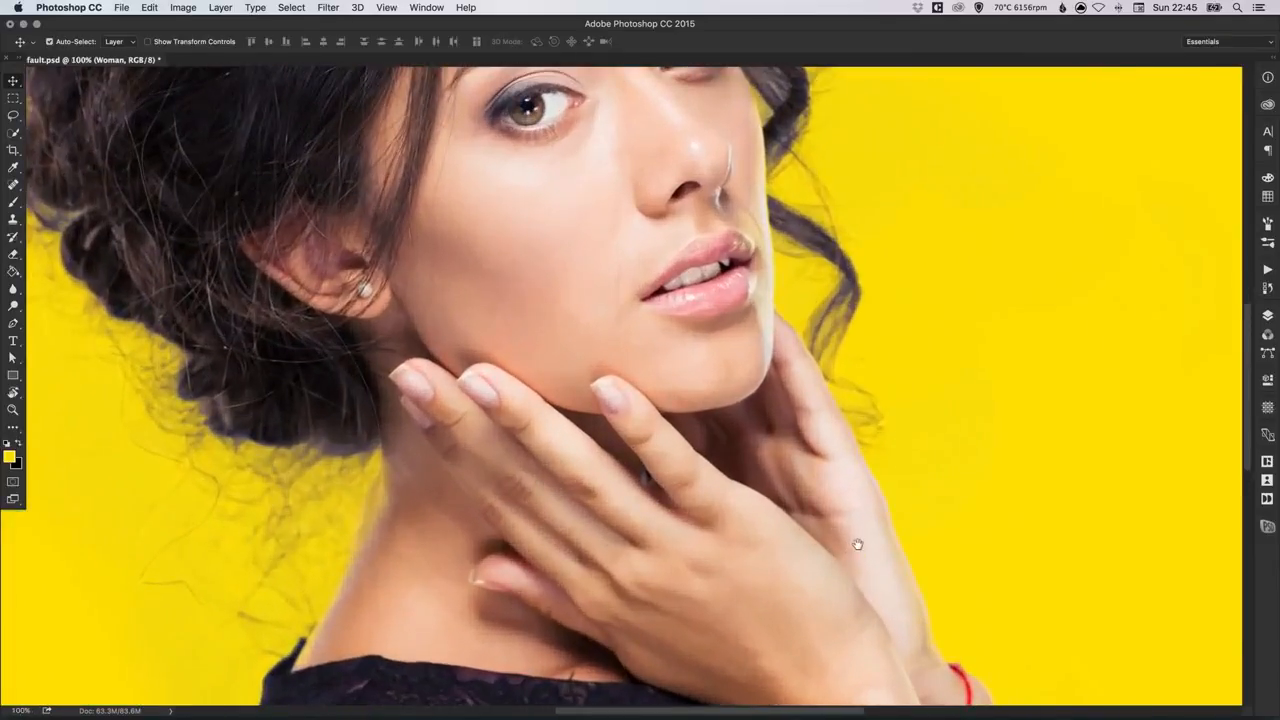
pyautogui.moveTo(854, 537); pyautogui.dragTo(662, 354)
pyautogui.moveTo(697, 435); pyautogui.dragTo(682, 352)
pyautogui.moveTo(754, 395); pyautogui.dragTo(973, 510)
pyautogui.moveTo(466, 282); pyautogui.dragTo(457, 490)
pyautogui.moveTo(537, 318); pyautogui.dragTo(510, 461)
pyautogui.moveTo(574, 350); pyautogui.dragTo(468, 453)
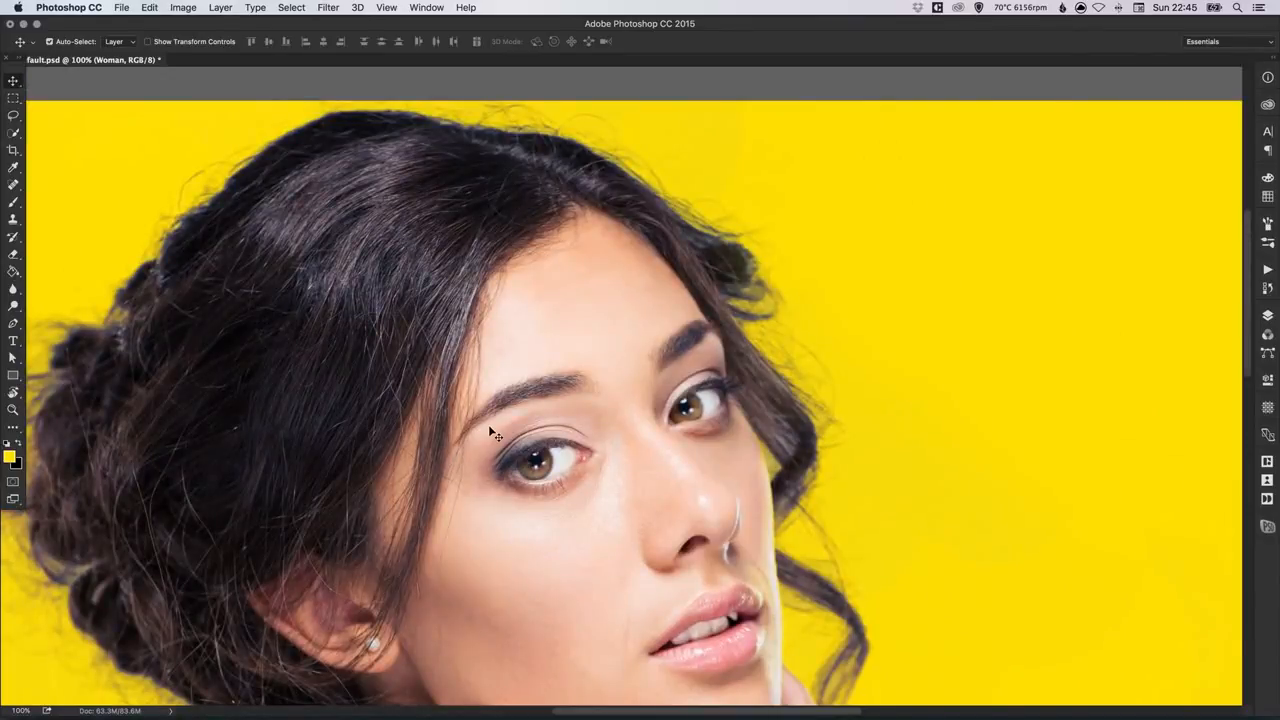
pyautogui.press('super+0')
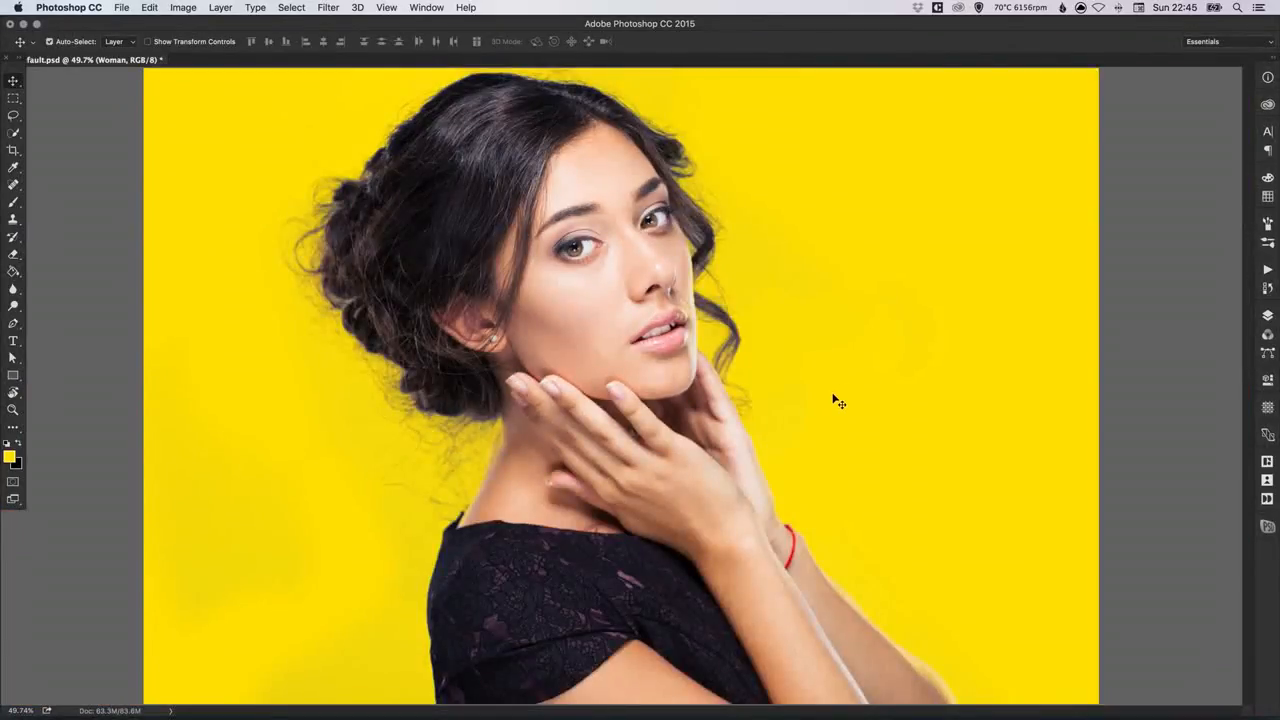
# Step: Try recolouring the Awesome Bright Colour layer with Hue/Saturation at hue +155 and lightness +8, and cancel the adjustment
pyautogui.click(1268, 316)
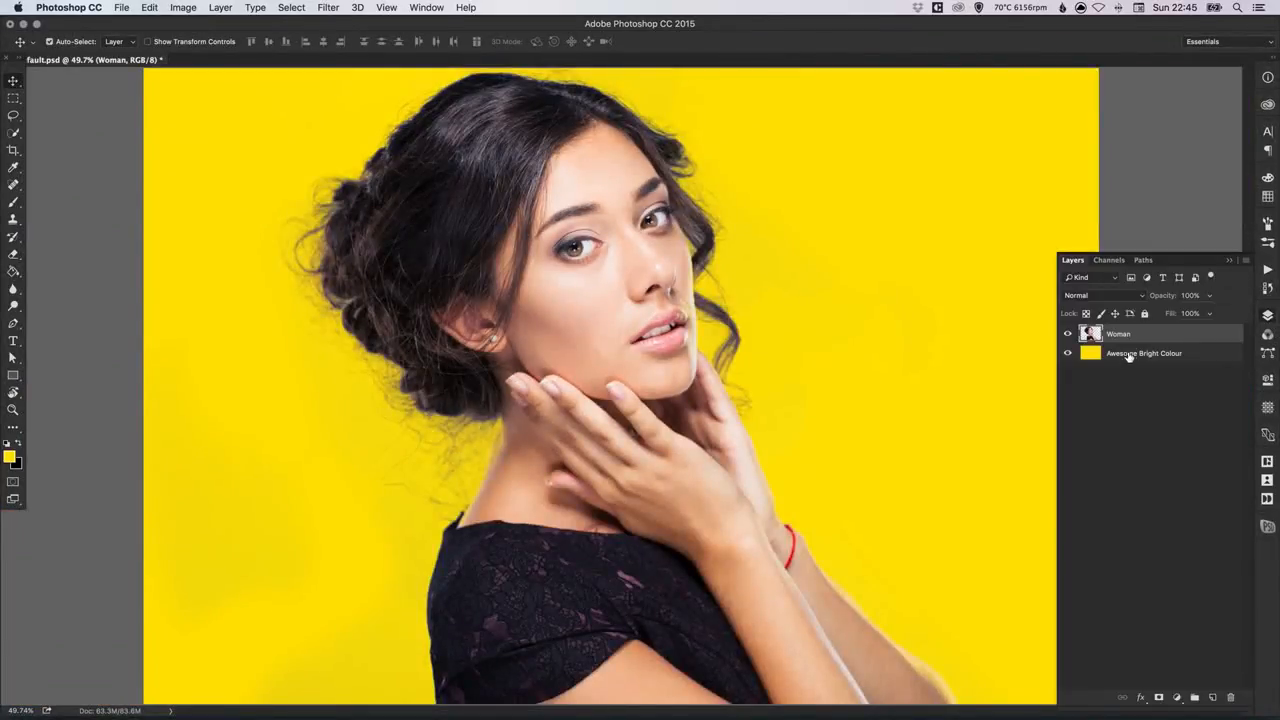
pyautogui.click(1130, 357)
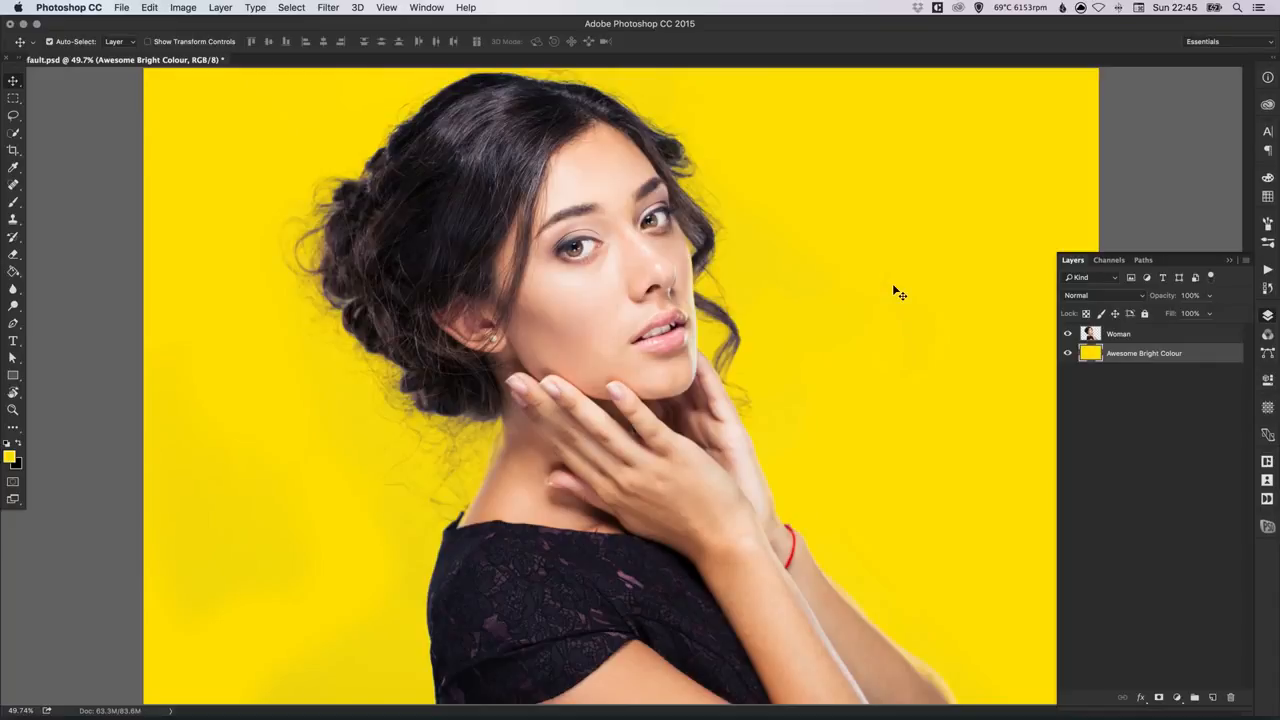
pyautogui.press('super+u')
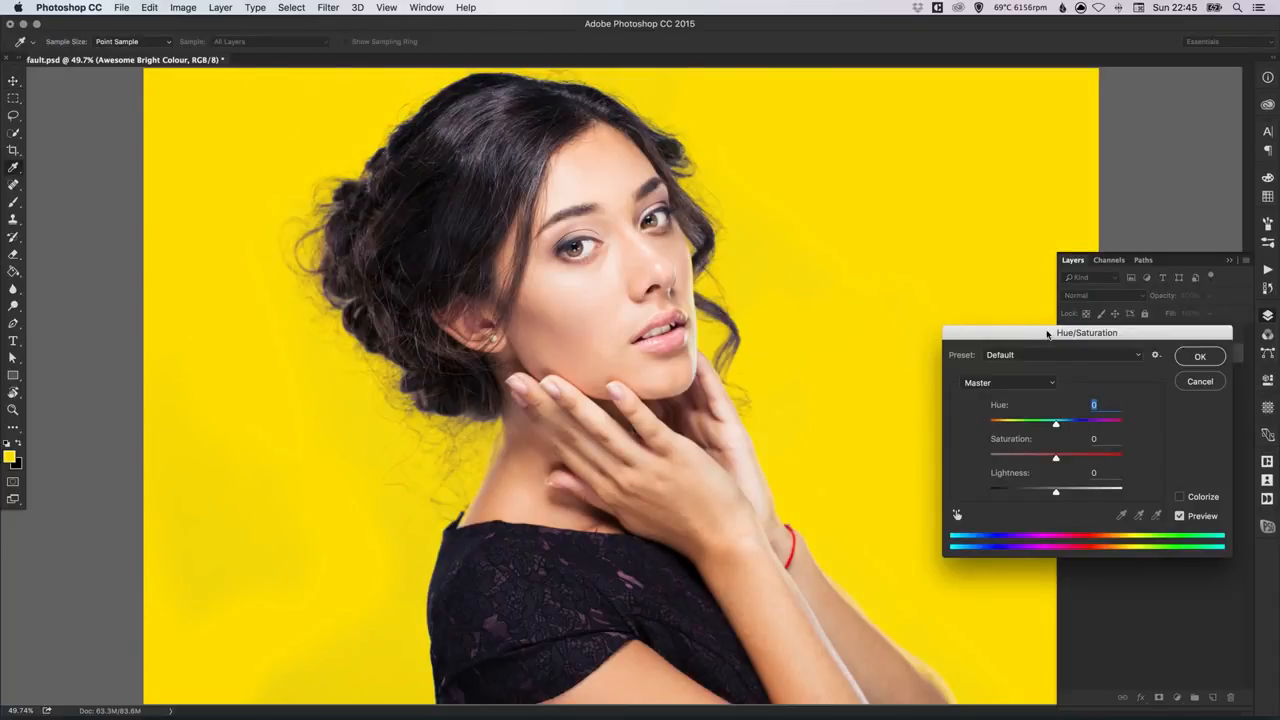
pyautogui.moveTo(1111, 340); pyautogui.dragTo(1098, 429)
pyautogui.moveTo(1040, 519); pyautogui.dragTo(1105, 518)
pyautogui.moveTo(1045, 585)
pyautogui.mouseDown()
pyautogui.moveTo(1122, 585)
pyautogui.moveTo(933, 597)
pyautogui.moveTo(1049, 591)
pyautogui.mouseUp()
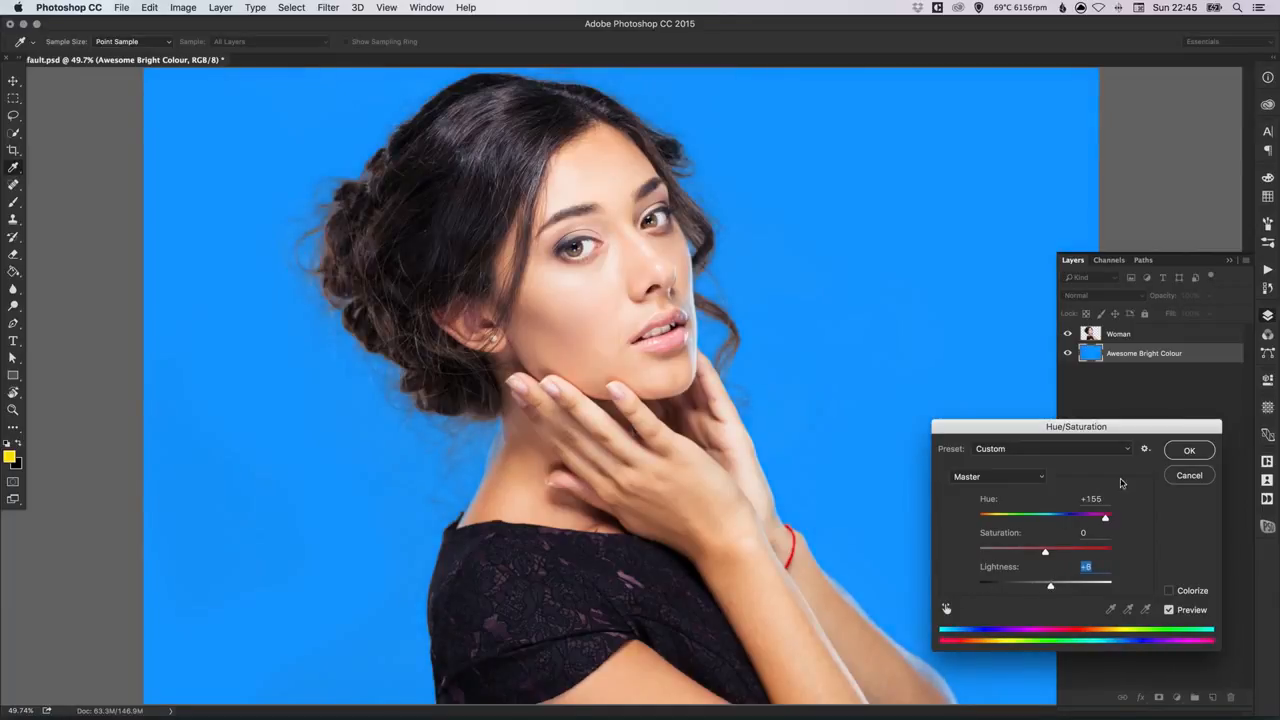
pyautogui.click(1192, 477)
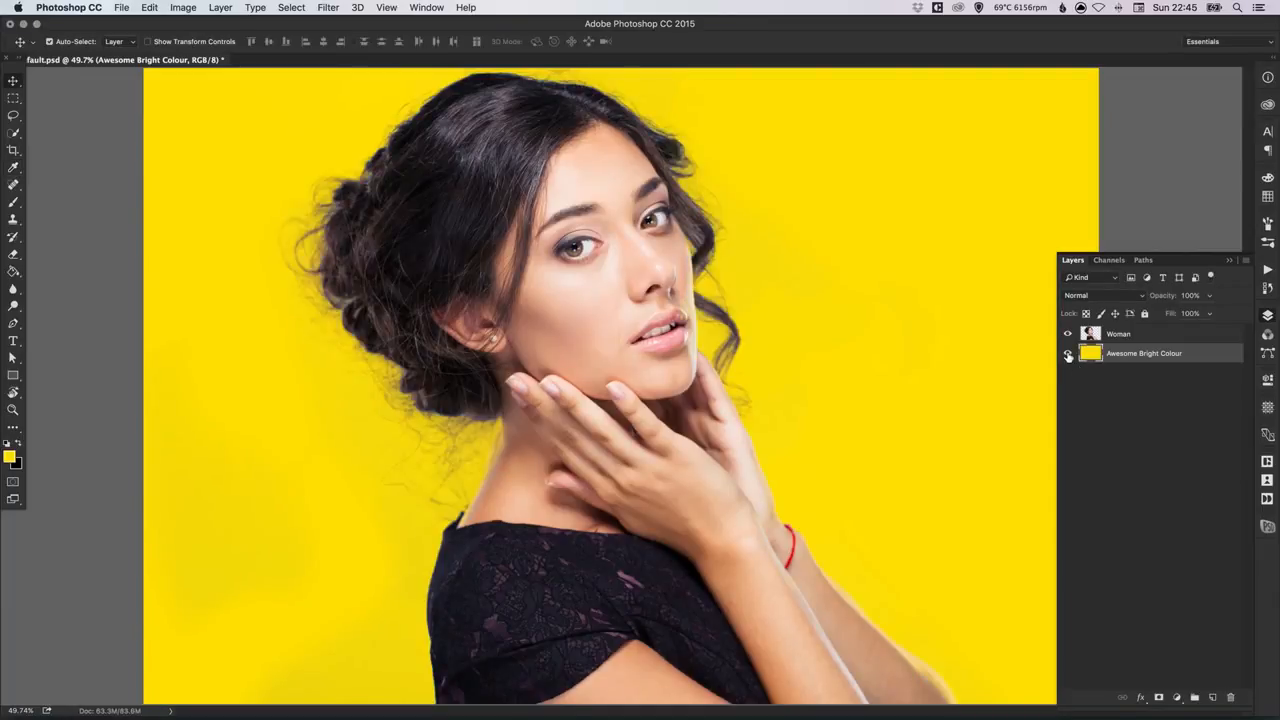
# Step: Hide the Awesome Bright Colour layer to leave the woman on a transparent background
pyautogui.click(1068, 354)
pyautogui.click(1266, 316)
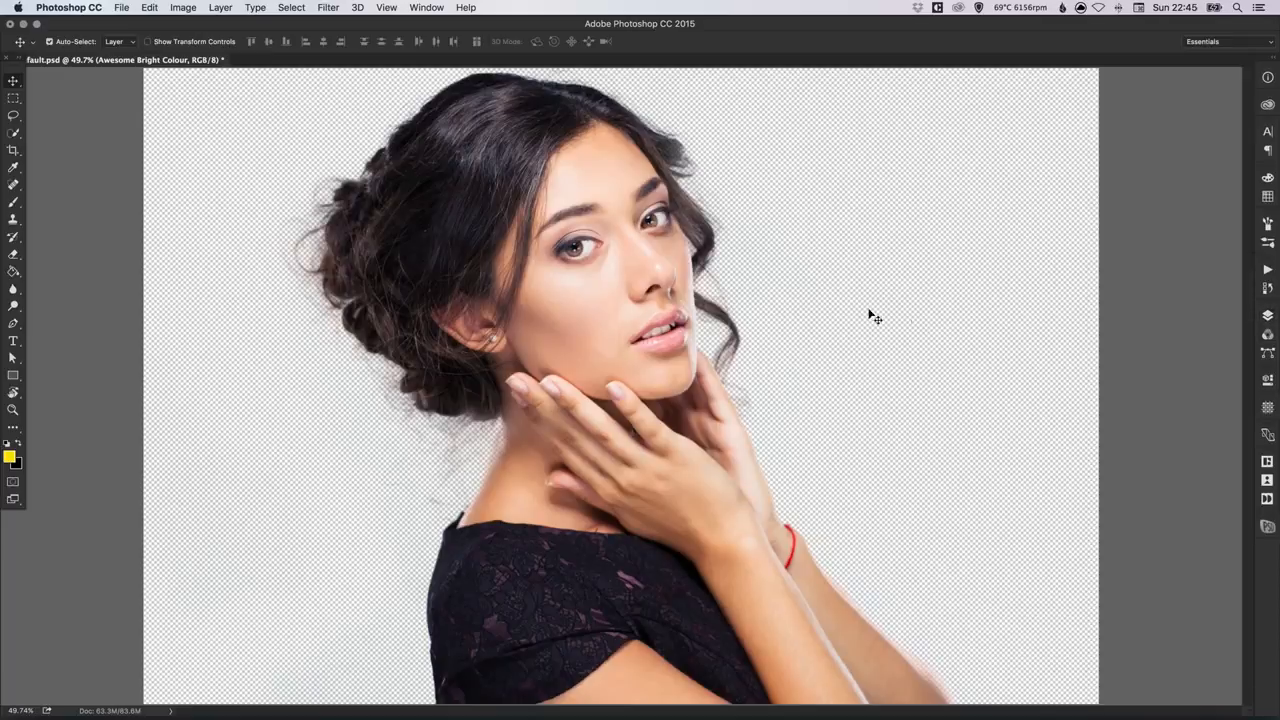